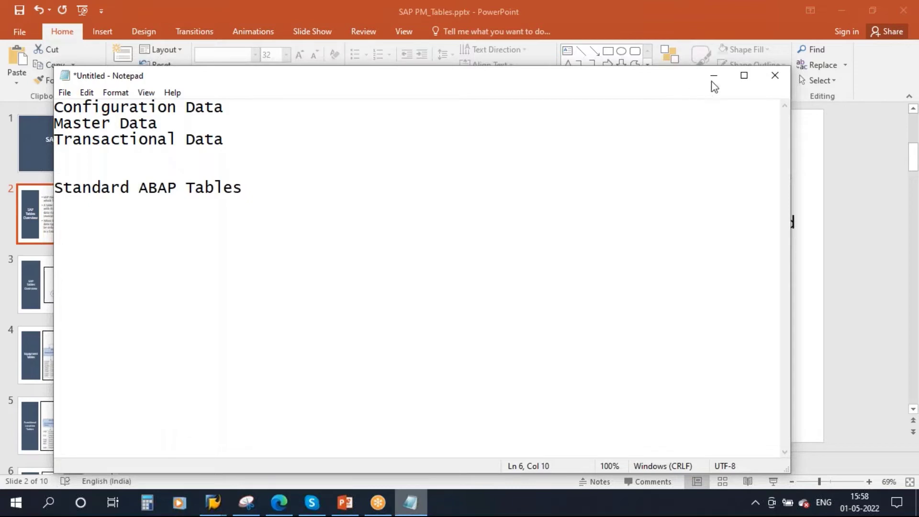
- Set the notes aside and present slide 3, the Table diagram, full screen
{"action": "left_click", "coordinate": [714, 78]}
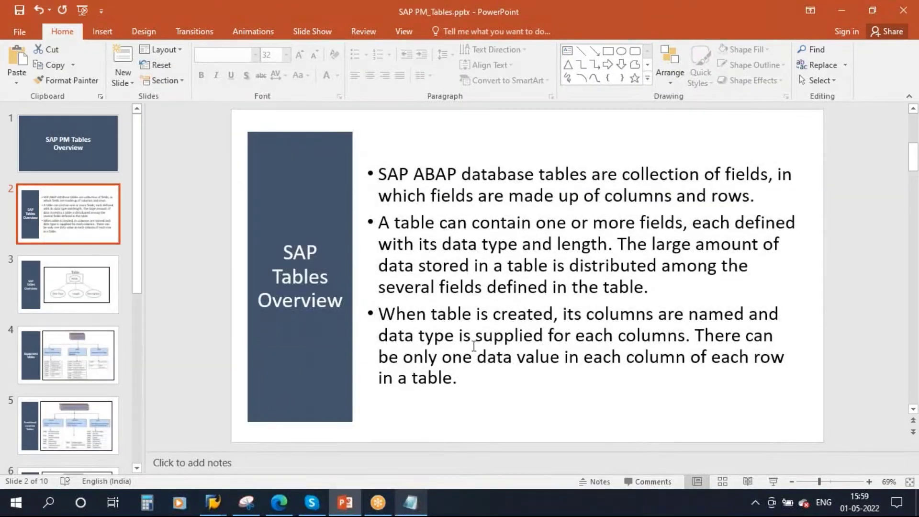
{"action": "left_click", "coordinate": [77, 289]}
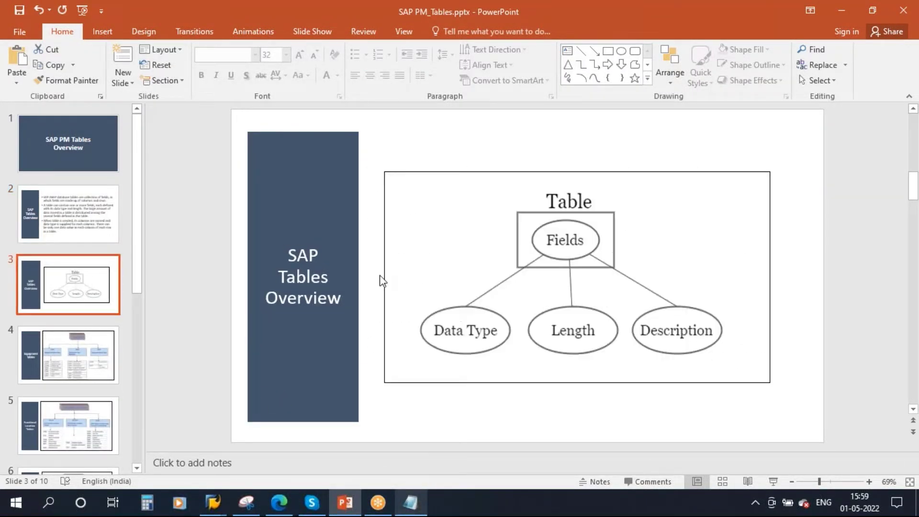
{"action": "left_click", "coordinate": [775, 481]}
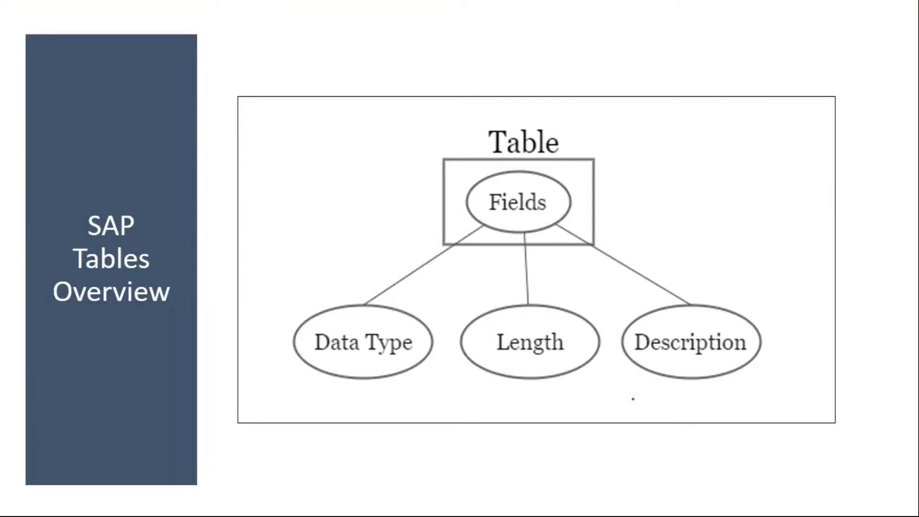
- Mark Table, Fields, Data Type, Length and Description on the diagram in red ink
{"action": "left_click_drag", "start_coordinate": [474, 134], "coordinate": [562, 112]}
{"action": "mouse_move", "coordinate": [467, 178]}
{"action": "left_mouse_down"}
{"action": "mouse_move", "coordinate": [549, 251]}
{"action": "mouse_move", "coordinate": [484, 186]}
{"action": "left_mouse_up"}
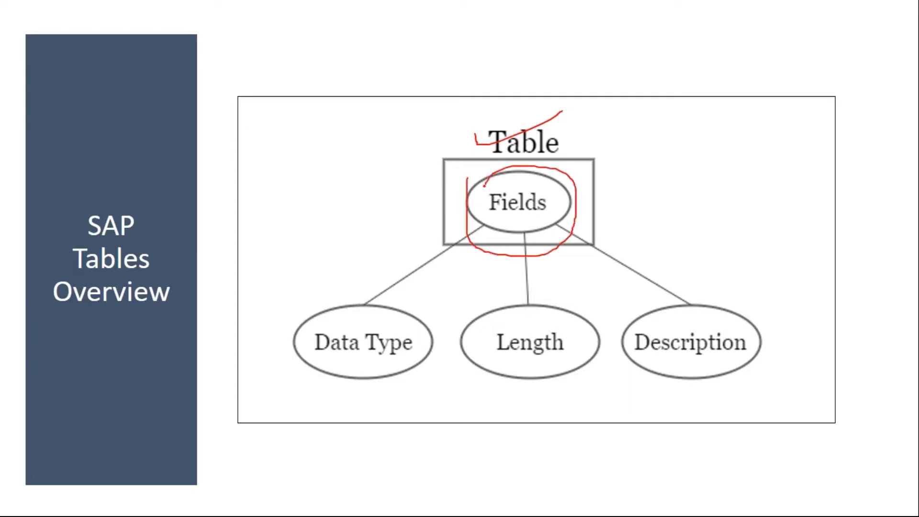
{"action": "left_click_drag", "start_coordinate": [502, 231], "coordinate": [559, 208]}
{"action": "mouse_move", "coordinate": [320, 304]}
{"action": "left_mouse_down"}
{"action": "mouse_move", "coordinate": [297, 346]}
{"action": "mouse_move", "coordinate": [434, 381]}
{"action": "mouse_move", "coordinate": [349, 305]}
{"action": "mouse_move", "coordinate": [314, 311]}
{"action": "left_mouse_up"}
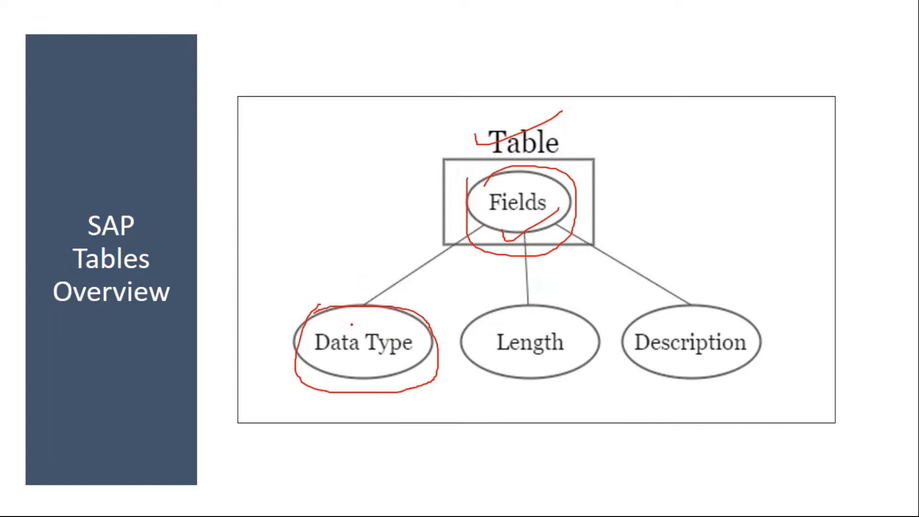
{"action": "left_click_drag", "start_coordinate": [352, 325], "coordinate": [391, 298]}
{"action": "mouse_move", "coordinate": [477, 316]}
{"action": "left_mouse_down"}
{"action": "mouse_move", "coordinate": [541, 399]}
{"action": "mouse_move", "coordinate": [599, 320]}
{"action": "mouse_move", "coordinate": [462, 324]}
{"action": "left_mouse_up"}
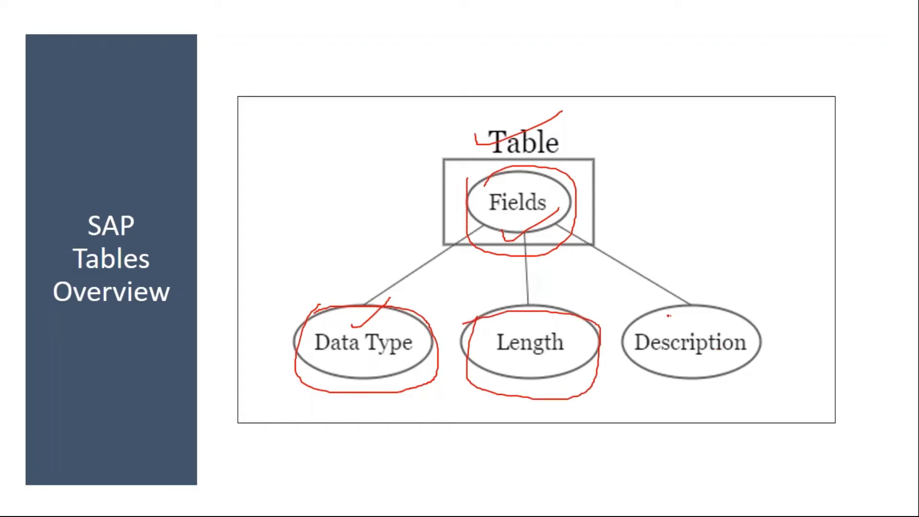
{"action": "mouse_move", "coordinate": [670, 316]}
{"action": "left_mouse_down"}
{"action": "mouse_move", "coordinate": [718, 392]}
{"action": "mouse_move", "coordinate": [739, 311]}
{"action": "mouse_move", "coordinate": [622, 378]}
{"action": "mouse_move", "coordinate": [791, 357]}
{"action": "mouse_move", "coordinate": [628, 320]}
{"action": "left_mouse_up"}
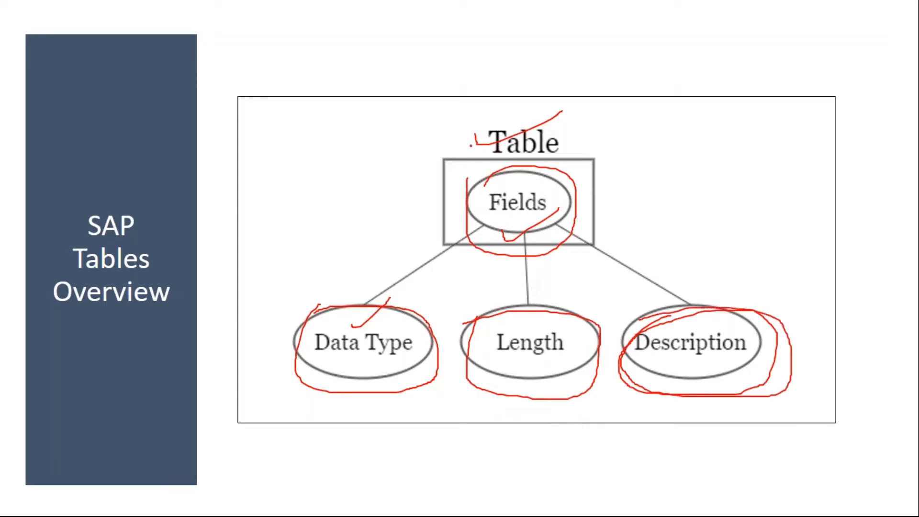
- Re-mark Table and Fields, erase all ink, and end the slide show
{"action": "left_click_drag", "start_coordinate": [477, 136], "coordinate": [575, 105]}
{"action": "mouse_move", "coordinate": [481, 181]}
{"action": "left_mouse_down"}
{"action": "mouse_move", "coordinate": [505, 256]}
{"action": "mouse_move", "coordinate": [520, 159]}
{"action": "left_mouse_up"}
{"action": "key", "text": "e"}
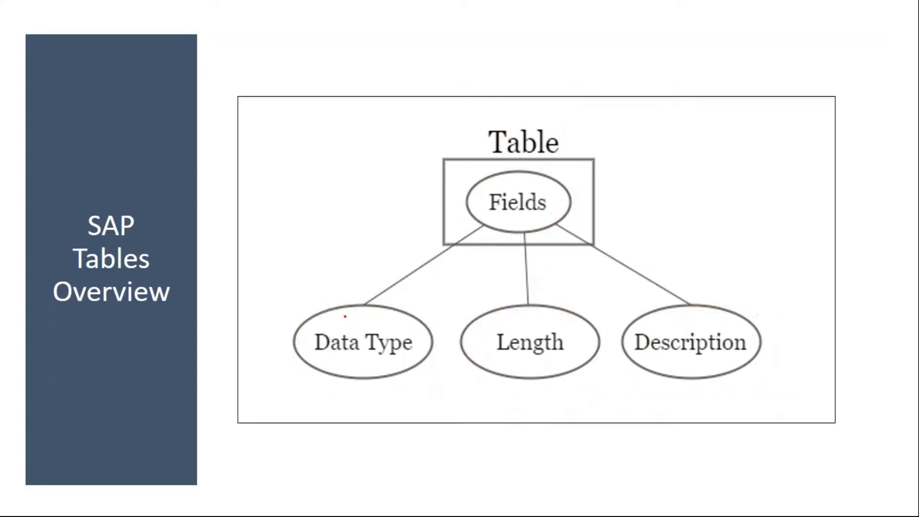
{"action": "key", "text": "Escape"}
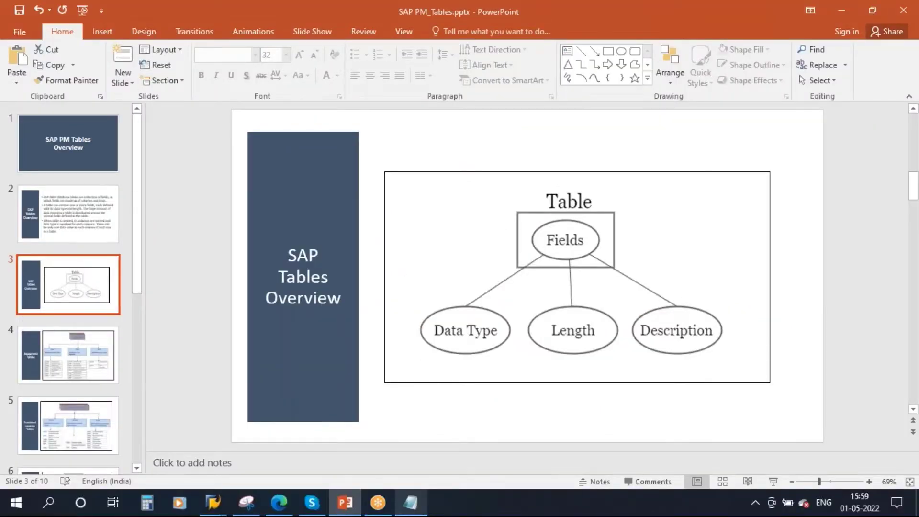
- Add 'SE16 or SE16N' below Standard ABAP Tables in the Notepad notes, then minimise them
{"action": "left_click", "coordinate": [410, 502]}
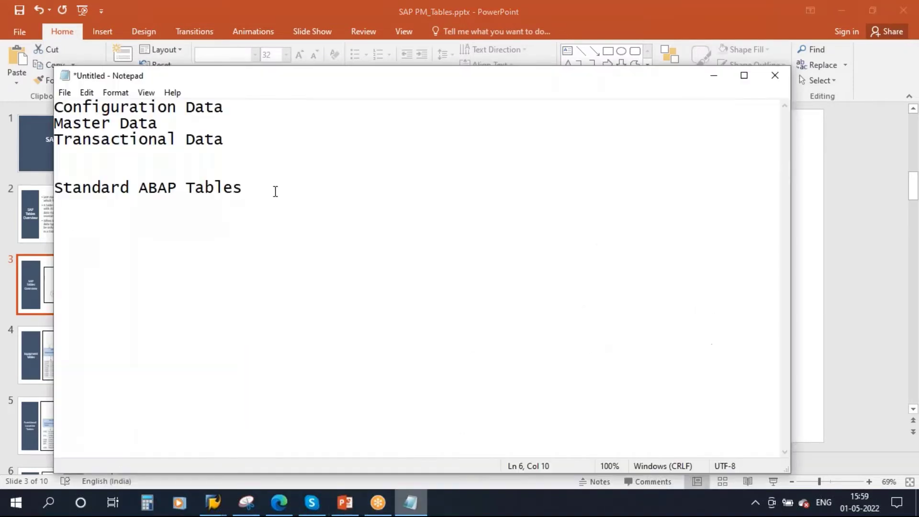
{"action": "left_click", "coordinate": [248, 194]}
{"action": "key", "text": "Return"}
{"action": "key", "text": "Return"}
{"action": "type", "text": "SE16"}
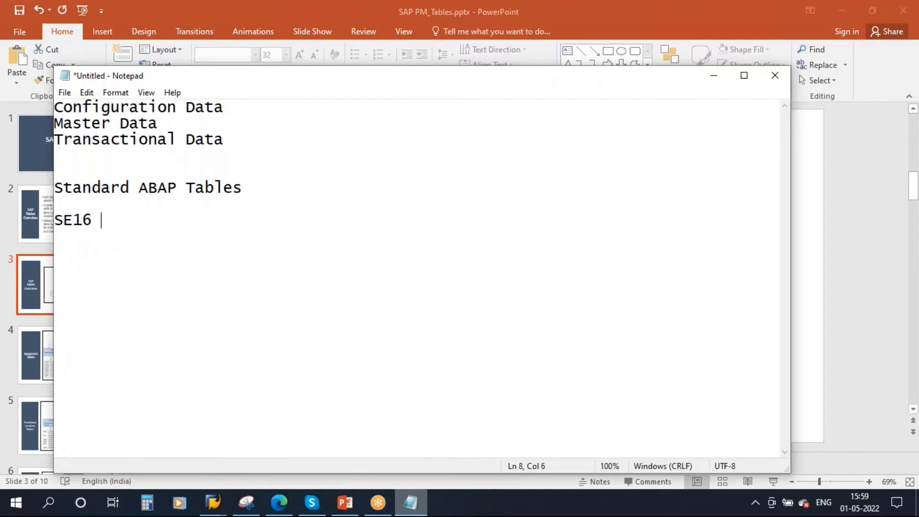
{"action": "type", "text": " or SE1"}
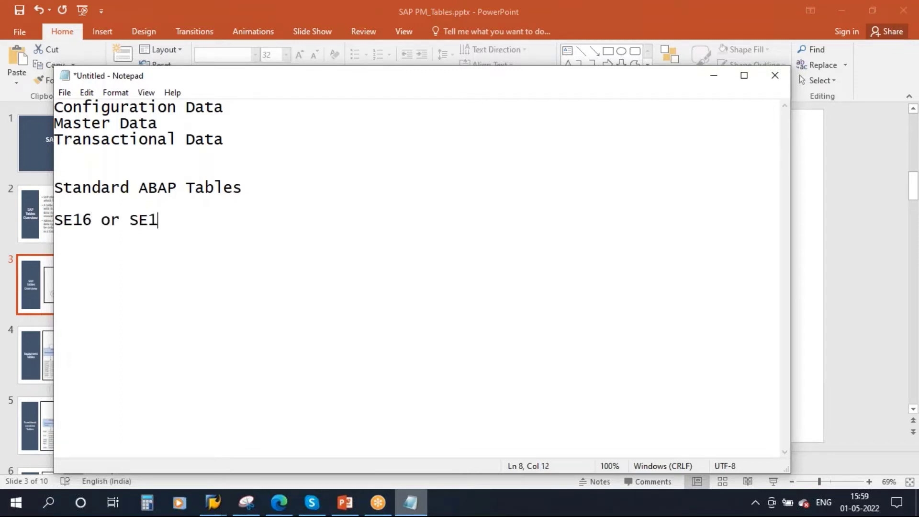
{"action": "type", "text": "6N"}
{"action": "left_click_drag", "start_coordinate": [130, 221], "coordinate": [178, 222]}
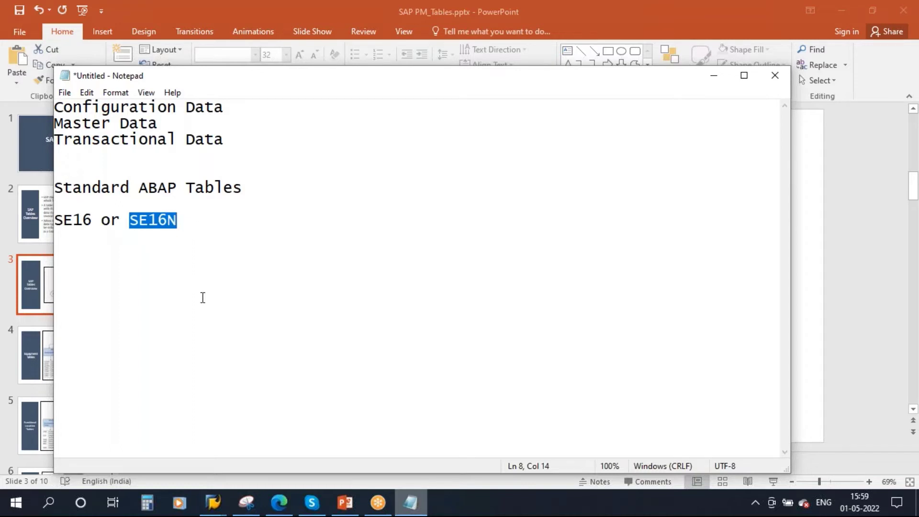
{"action": "left_click", "coordinate": [186, 232]}
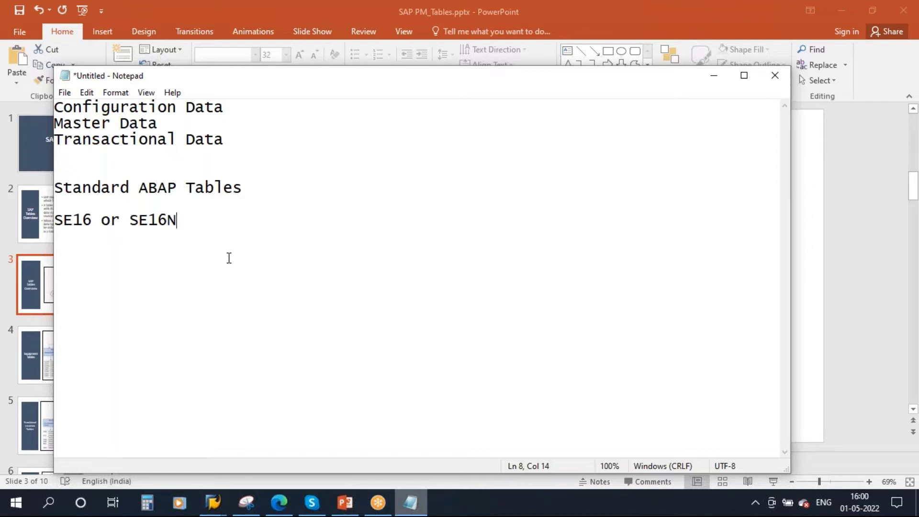
{"action": "left_click", "coordinate": [712, 75]}
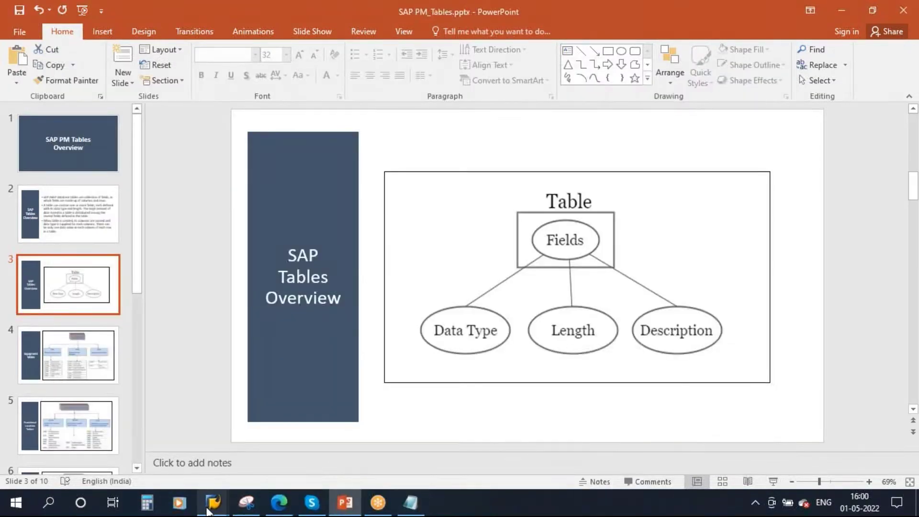
- Run transaction SE16 from SAP Easy Access to open the Data Browser
{"action": "mouse_move", "coordinate": [213, 503]}
{"action": "left_click", "coordinate": [253, 439]}
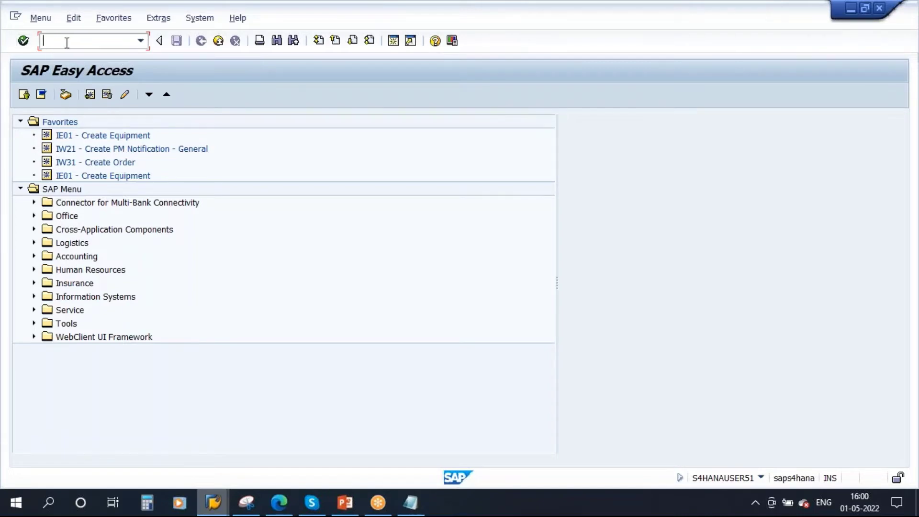
{"action": "type", "text": "SE16"}
{"action": "key", "text": "Return"}
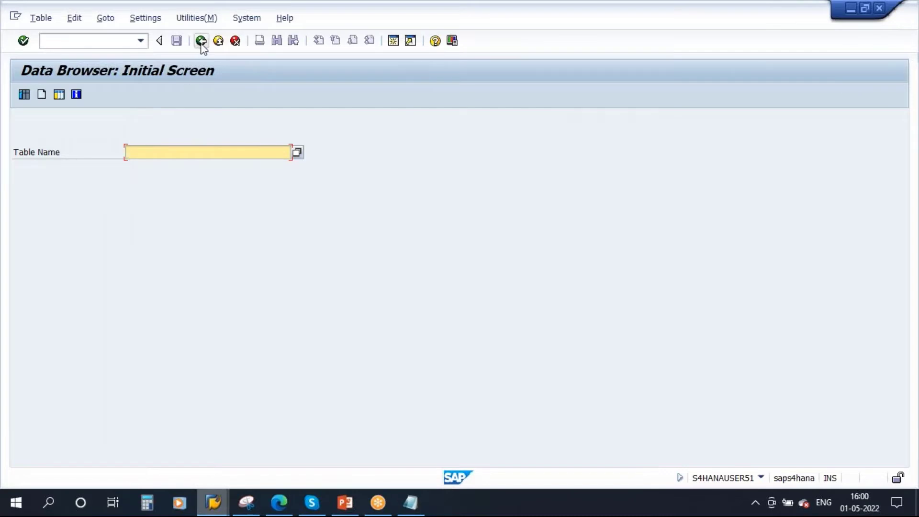
- Show the Equipment Tables slide in PowerPoint, then return to the SAP Data Browser
{"action": "left_click", "coordinate": [352, 508]}
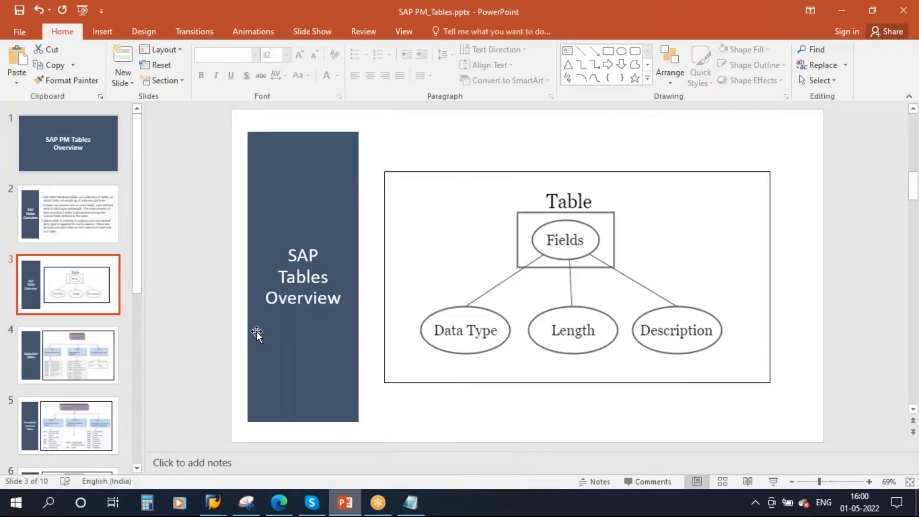
{"action": "left_click", "coordinate": [62, 357]}
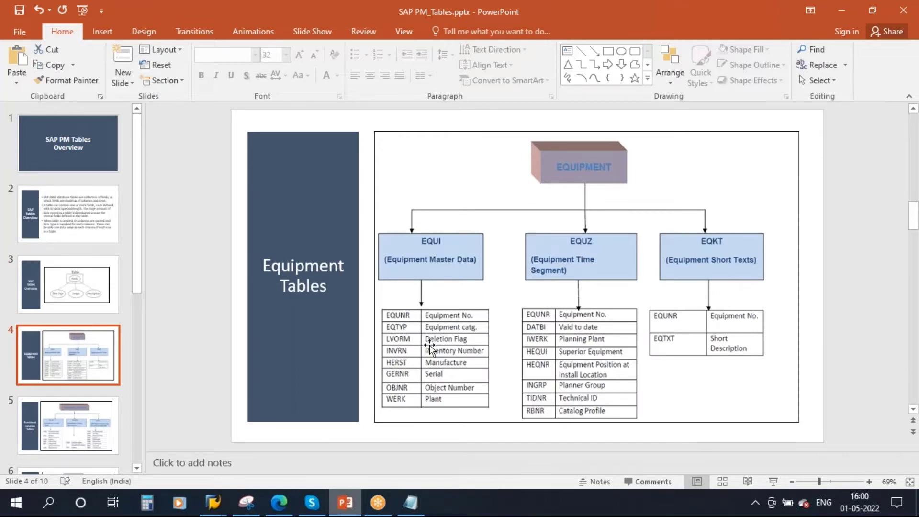
{"action": "key", "text": "alt+Tab"}
- Open the EQUI table selection screen, then go back twice to SAP Easy Access
{"action": "type", "text": "EQ"}
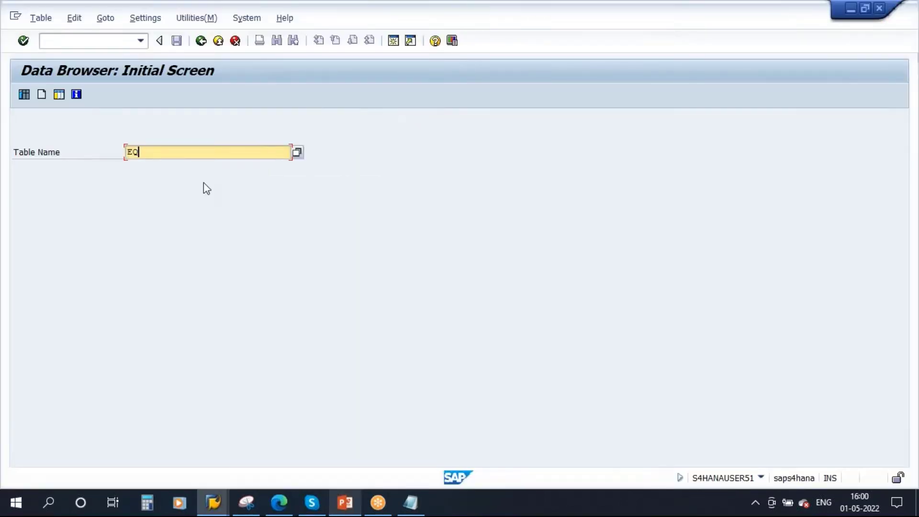
{"action": "type", "text": "UI"}
{"action": "key", "text": "Return"}
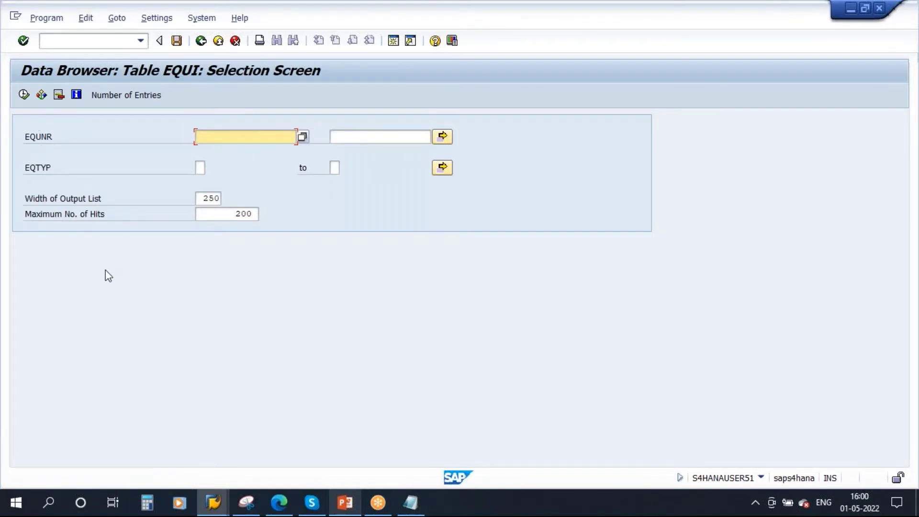
{"action": "left_click", "coordinate": [201, 41]}
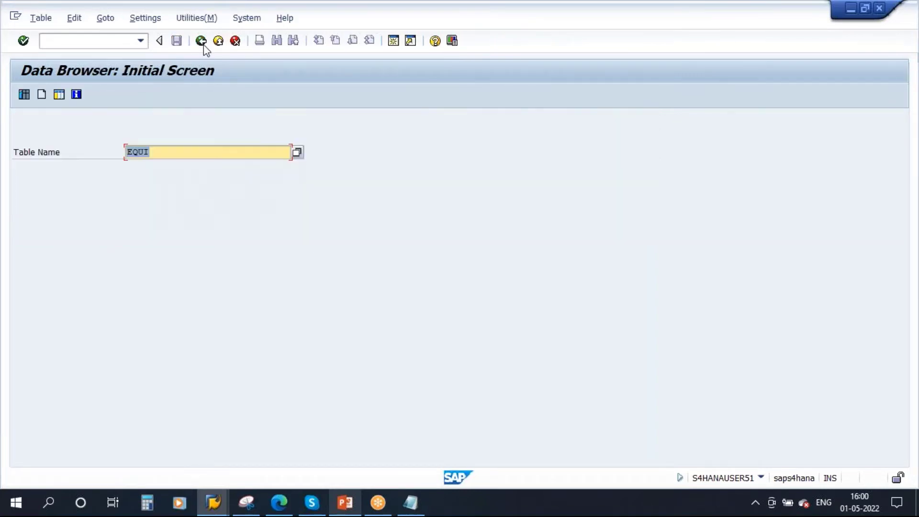
{"action": "left_click", "coordinate": [201, 41]}
- Run SE16N and replace the table name with EQUI
{"action": "type", "text": "S"}
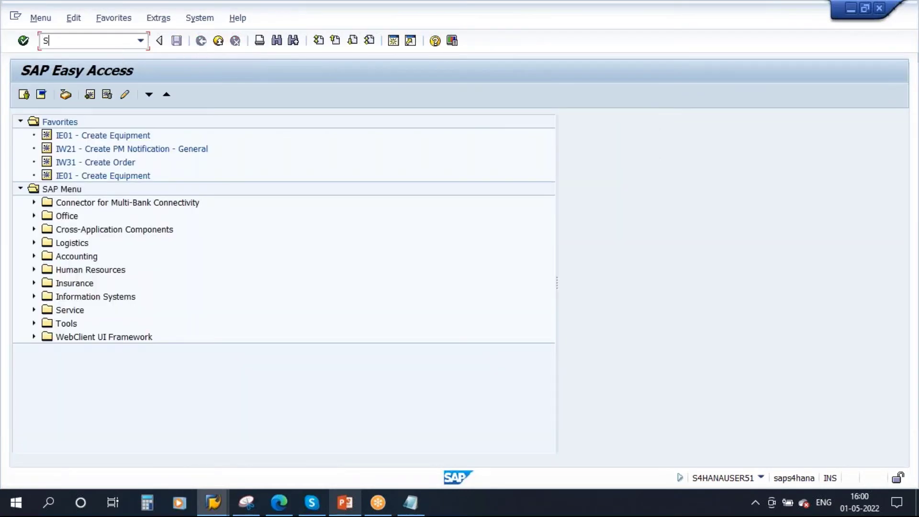
{"action": "type", "text": "E16N"}
{"action": "key", "text": "Return"}
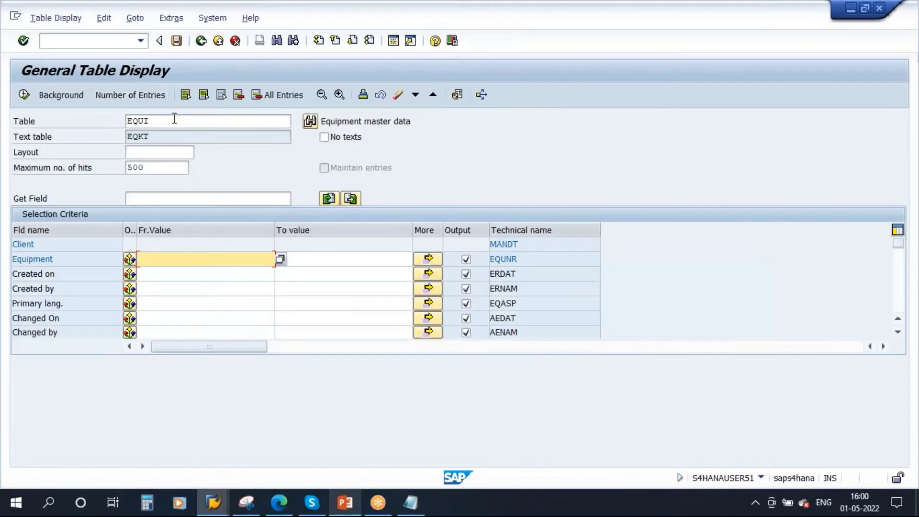
{"action": "left_click", "coordinate": [175, 123]}
{"action": "key", "text": "BackSpace"}
{"action": "key", "text": "BackSpace"}
{"action": "key", "text": "BackSpace"}
{"action": "key", "text": "BackSpace"}
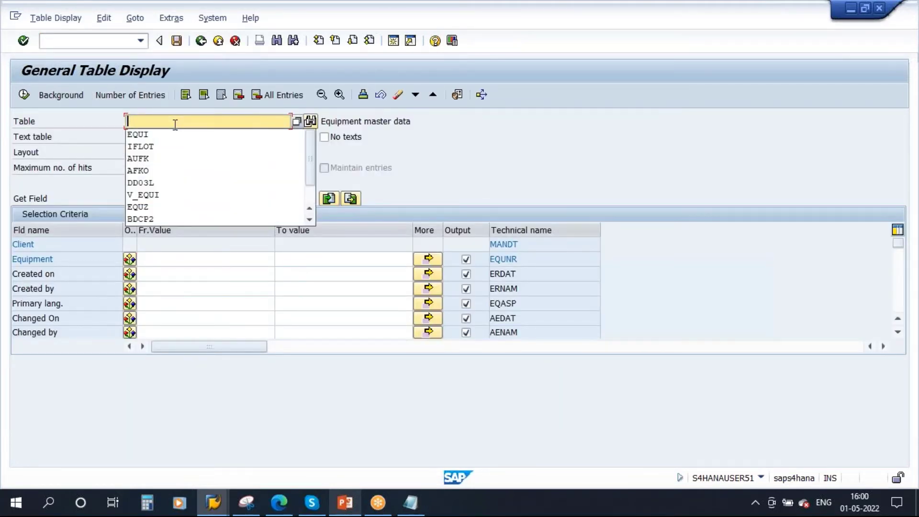
{"action": "left_click", "coordinate": [350, 152]}
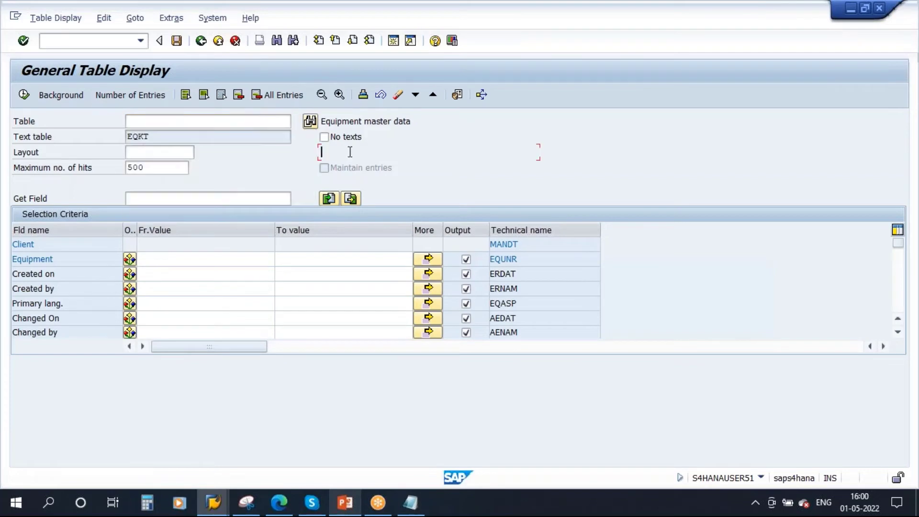
{"action": "left_click", "coordinate": [133, 119]}
{"action": "type", "text": "EQUI"}
- Point out the Equipment field row and the EQUI table name
{"action": "left_click", "coordinate": [54, 259]}
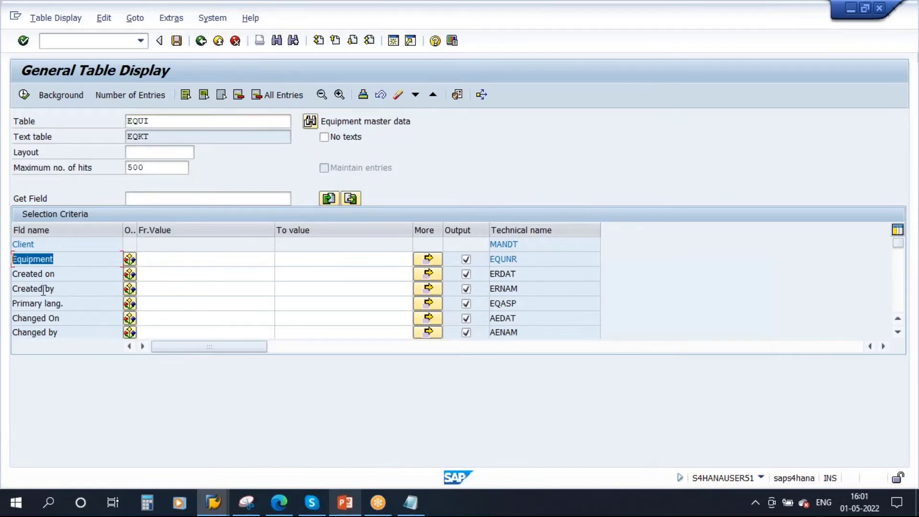
{"action": "scroll", "coordinate": [43, 290], "scroll_direction": "down", "scroll_amount": 1}
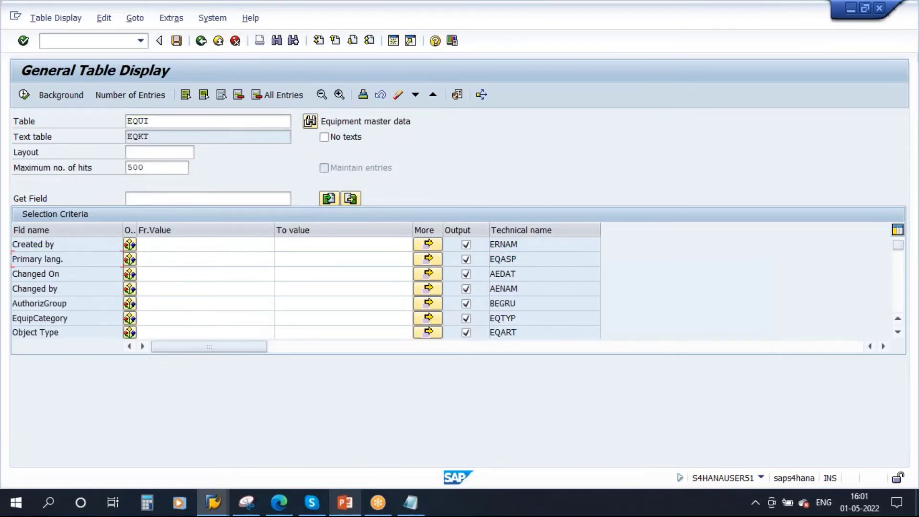
{"action": "double_click", "coordinate": [161, 121]}
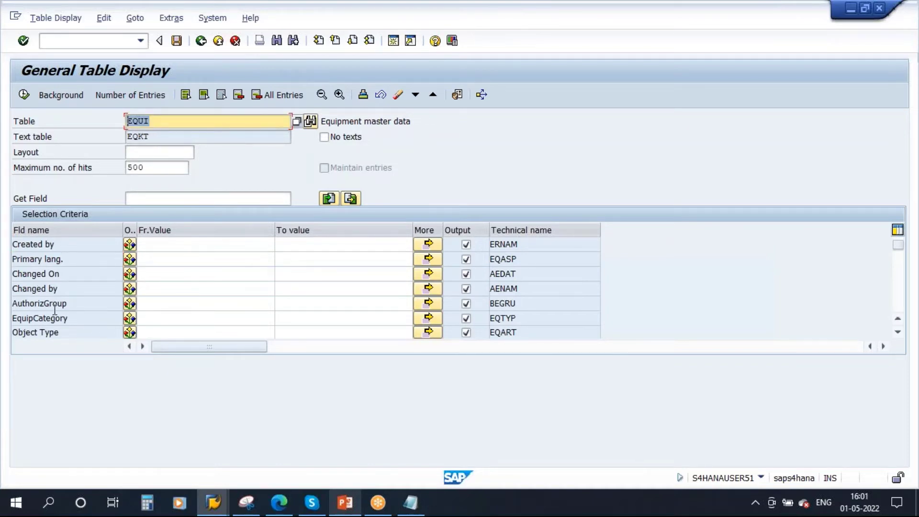
{"action": "scroll", "coordinate": [55, 309], "scroll_direction": "up", "scroll_amount": 1}
{"action": "left_click", "coordinate": [62, 259]}
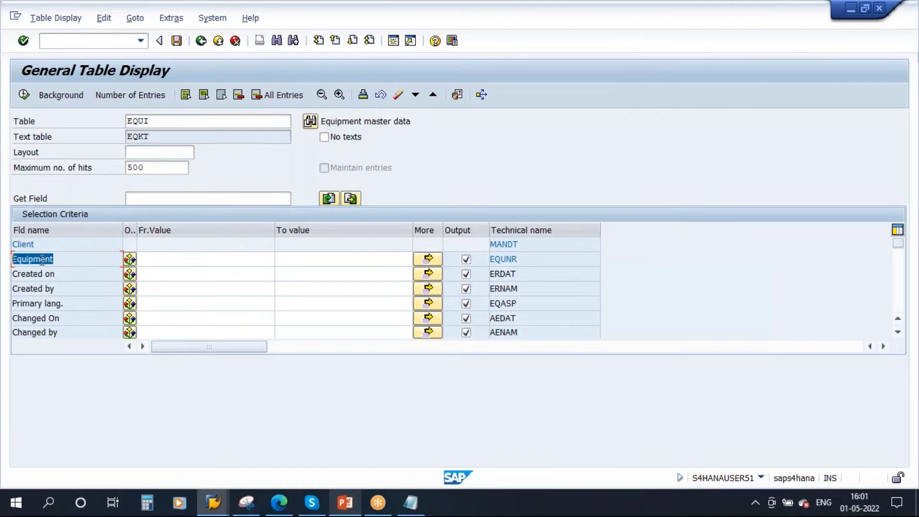
- Point out technical names EQUNR, ERDAT, ERNAM and EQASP, scrolling through the selection criteria
{"action": "left_click", "coordinate": [512, 268]}
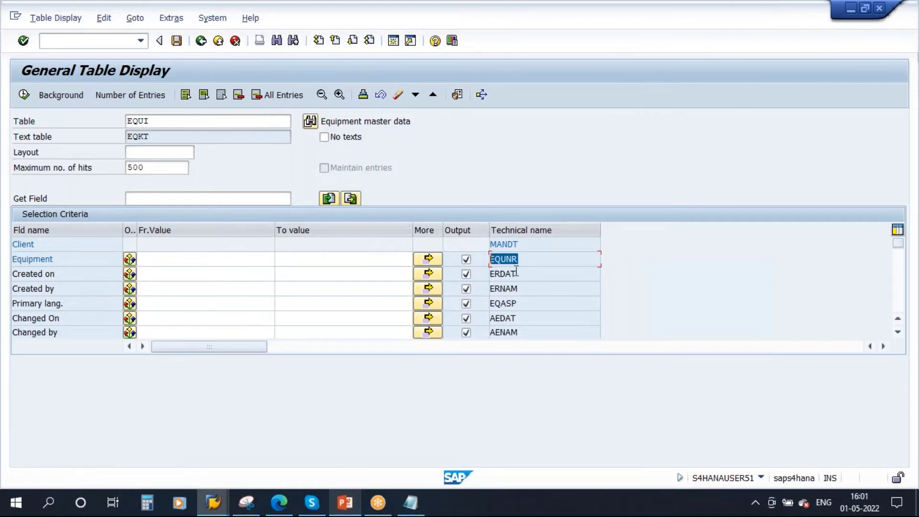
{"action": "left_click", "coordinate": [526, 274]}
{"action": "left_click", "coordinate": [527, 289]}
{"action": "left_click", "coordinate": [529, 303]}
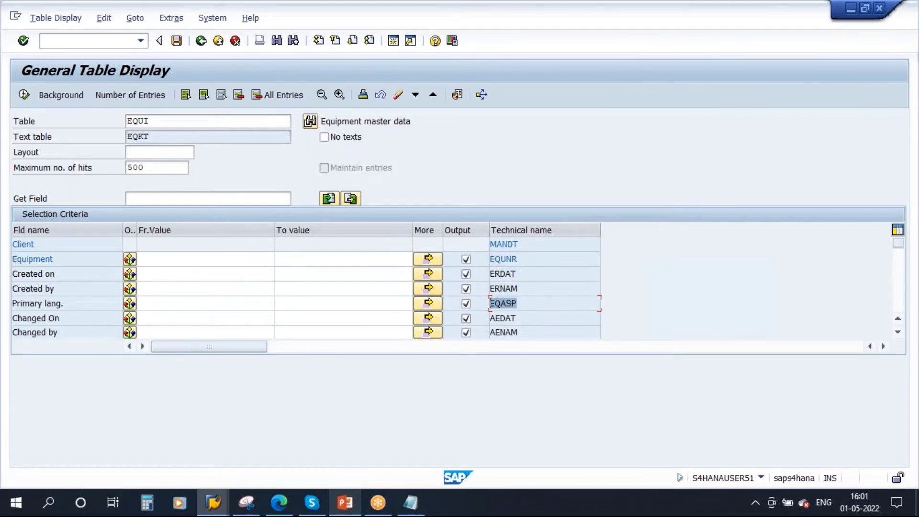
{"action": "scroll", "coordinate": [532, 307], "scroll_direction": "down", "scroll_amount": 3}
{"action": "scroll", "coordinate": [491, 297], "scroll_direction": "down", "scroll_amount": 3}
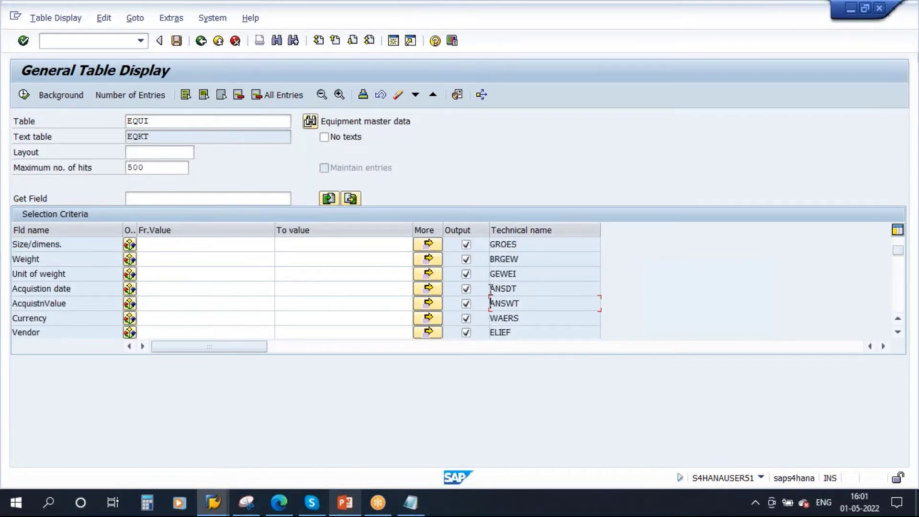
{"action": "scroll", "coordinate": [492, 296], "scroll_direction": "up", "scroll_amount": 3}
{"action": "scroll", "coordinate": [491, 303], "scroll_direction": "up", "scroll_amount": 2}
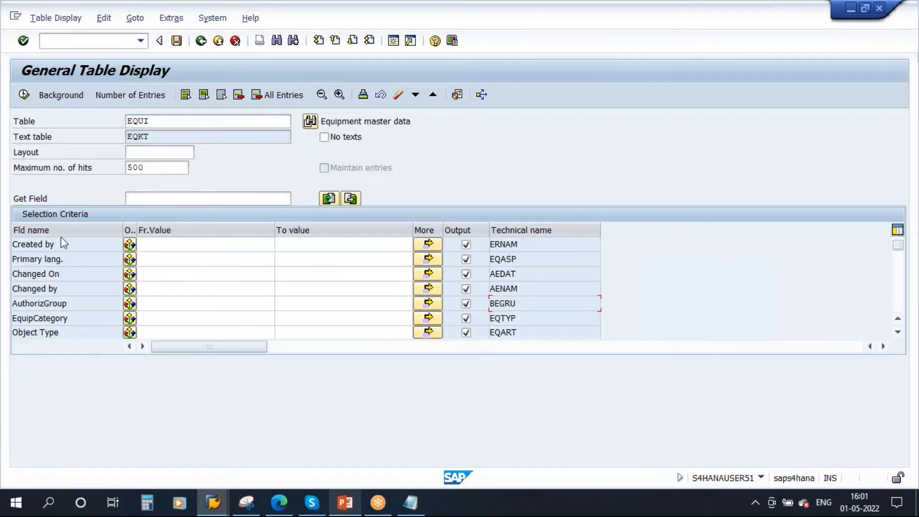
{"action": "scroll", "coordinate": [491, 303], "scroll_direction": "up", "scroll_amount": 1}
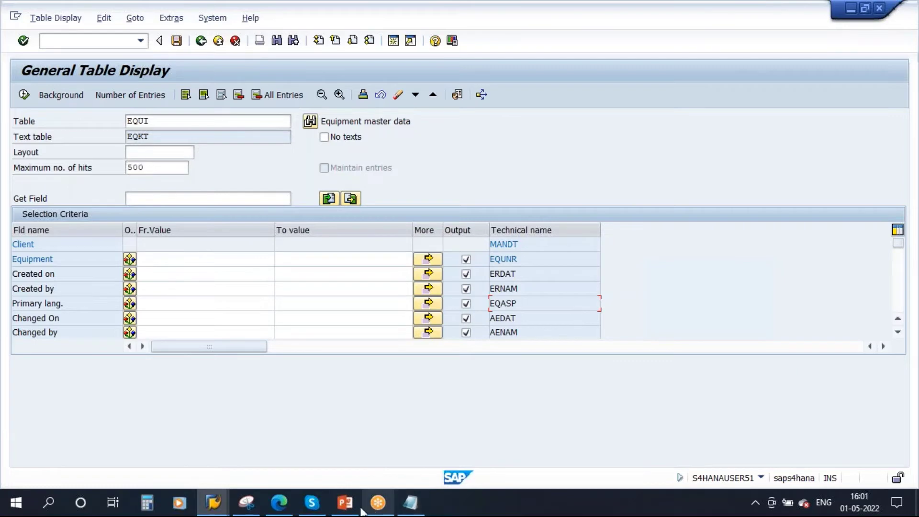
- Minimise the Notepad notes and present slide 4, Equipment Tables, full screen
{"action": "left_click", "coordinate": [411, 504]}
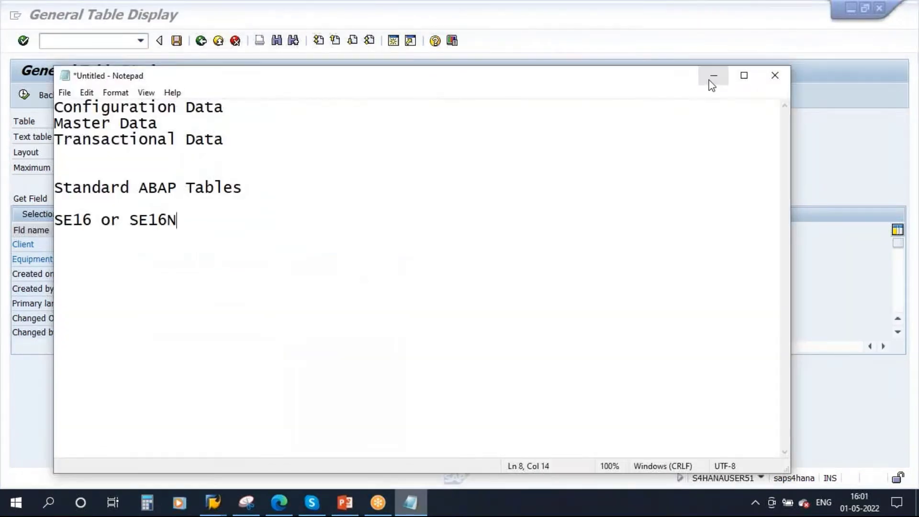
{"action": "left_click", "coordinate": [710, 81]}
{"action": "left_click", "coordinate": [345, 502]}
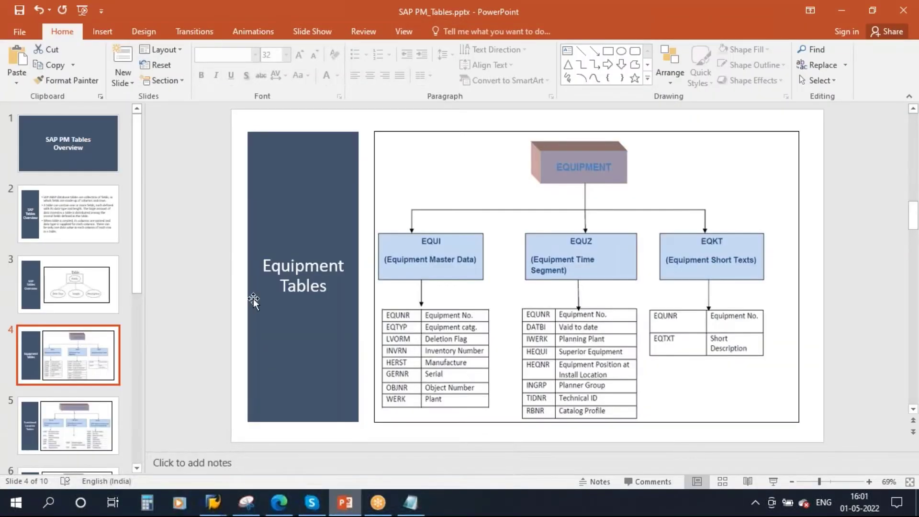
{"action": "left_click", "coordinate": [773, 482]}
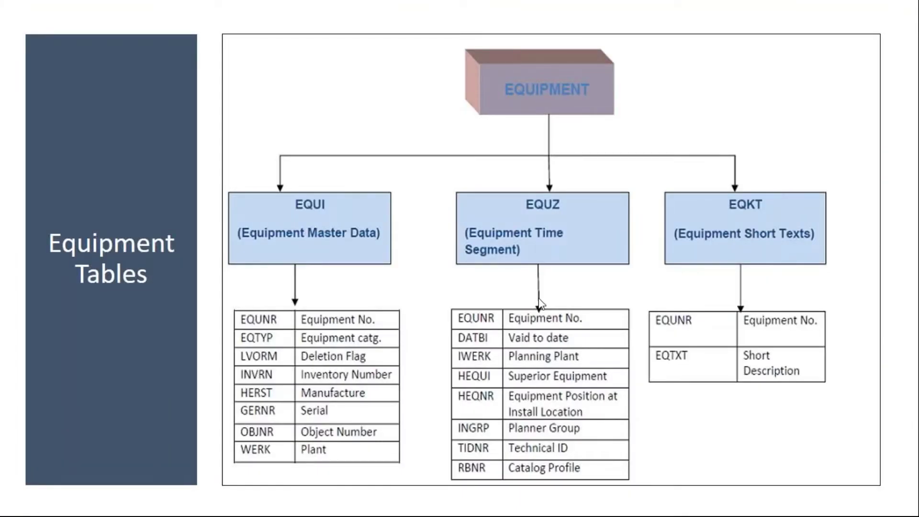
- Underline EQUIPMENT and circle the EQUI and EQUZ boxes in red ink
{"action": "key", "text": "ctrl+l"}
{"action": "mouse_move", "coordinate": [448, 90]}
{"action": "left_mouse_down"}
{"action": "mouse_move", "coordinate": [454, 106]}
{"action": "mouse_move", "coordinate": [549, 90]}
{"action": "left_mouse_up"}
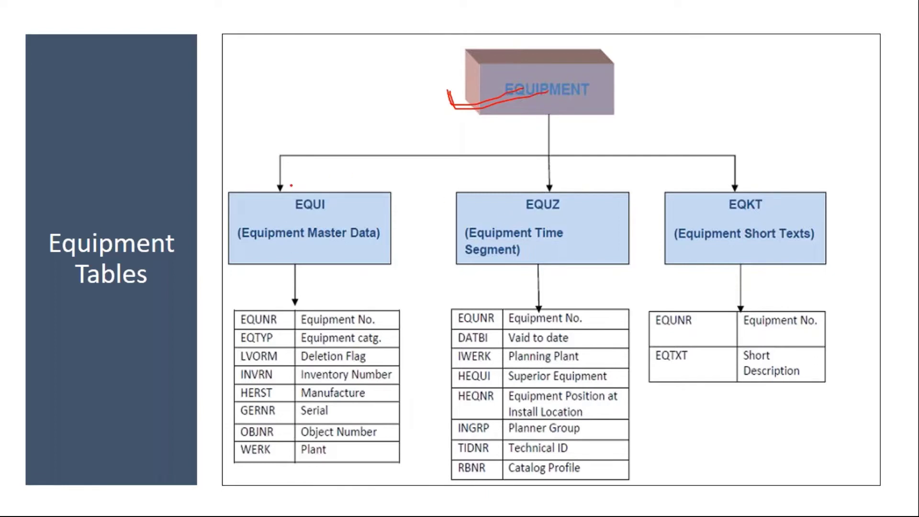
{"action": "mouse_move", "coordinate": [284, 178]}
{"action": "left_mouse_down"}
{"action": "mouse_move", "coordinate": [247, 204]}
{"action": "mouse_move", "coordinate": [299, 286]}
{"action": "mouse_move", "coordinate": [414, 194]}
{"action": "mouse_move", "coordinate": [271, 188]}
{"action": "left_mouse_up"}
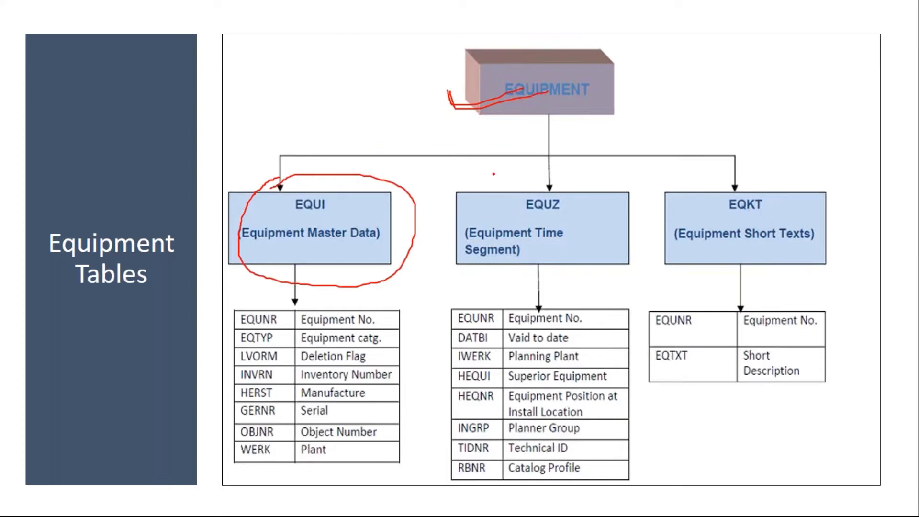
{"action": "mouse_move", "coordinate": [493, 174]}
{"action": "left_mouse_down"}
{"action": "mouse_move", "coordinate": [479, 255]}
{"action": "mouse_move", "coordinate": [615, 218]}
{"action": "mouse_move", "coordinate": [530, 171]}
{"action": "left_mouse_up"}
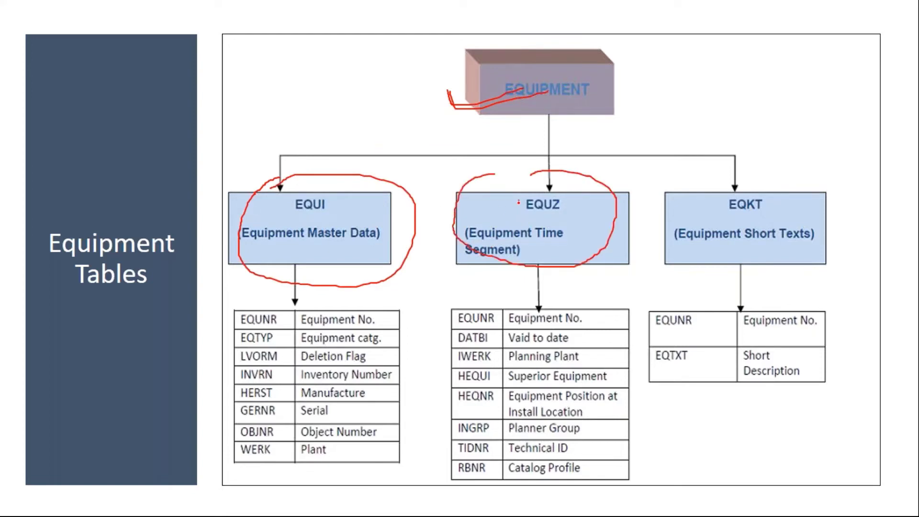
{"action": "left_click_drag", "start_coordinate": [518, 203], "coordinate": [583, 181]}
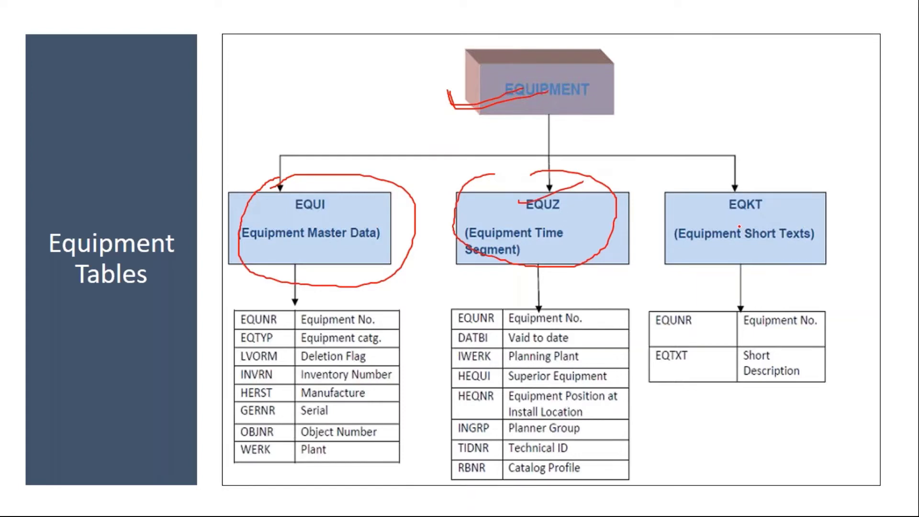
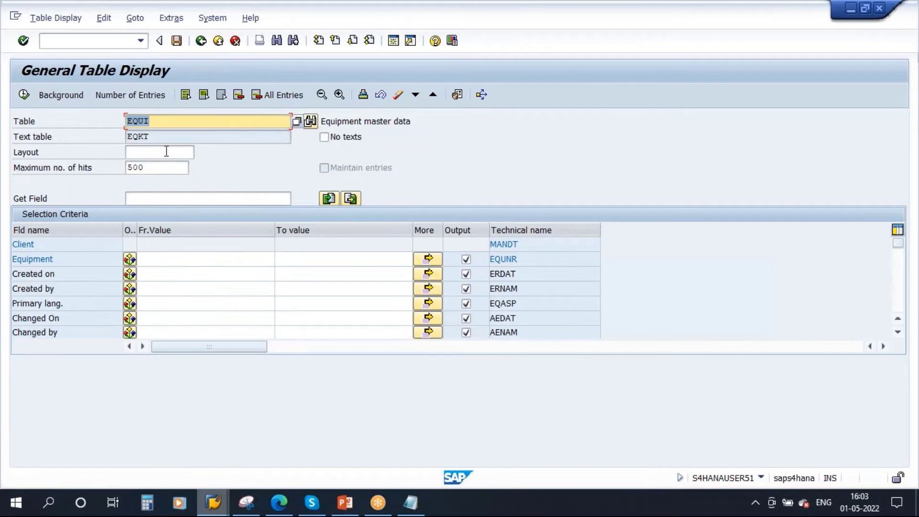
{"action": "type", "text": "AUFK"}
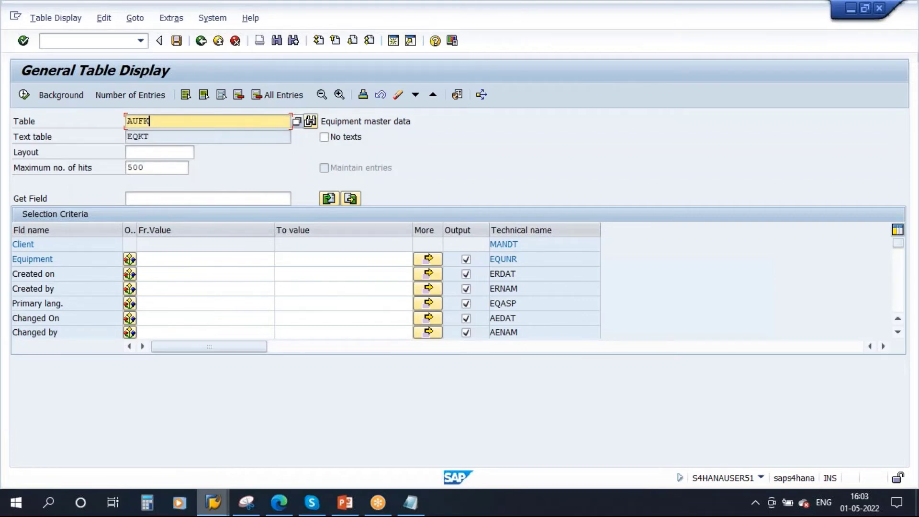
{"action": "key", "text": "Return"}
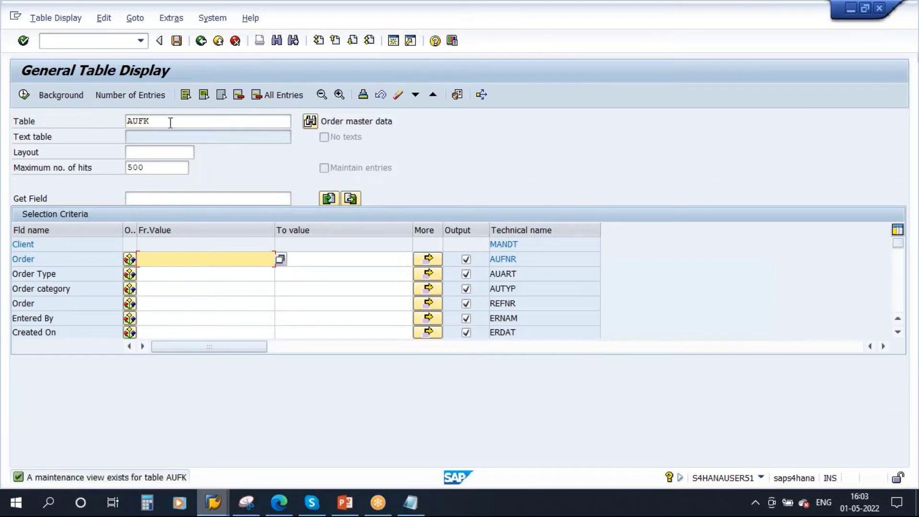
{"action": "left_click", "coordinate": [170, 121]}
{"action": "key", "text": "BackSpace"}
{"action": "key", "text": "BackSpace"}
{"action": "key", "text": "BackSpace"}
{"action": "key", "text": "BackSpace"}
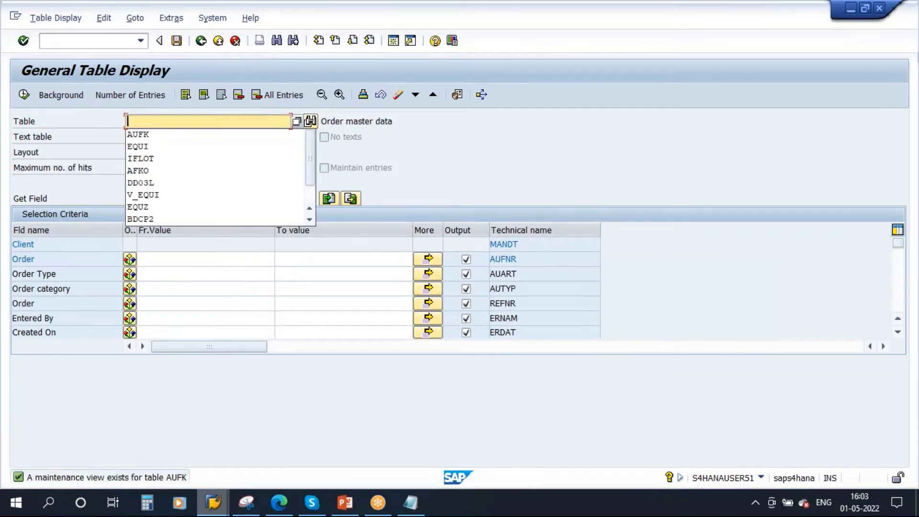
{"action": "type", "text": "EQUI"}
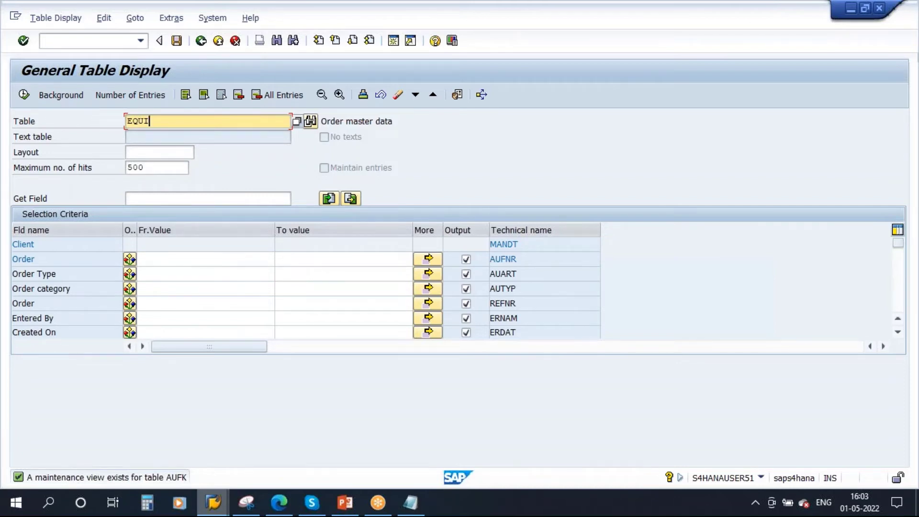
{"action": "key", "text": "Return"}
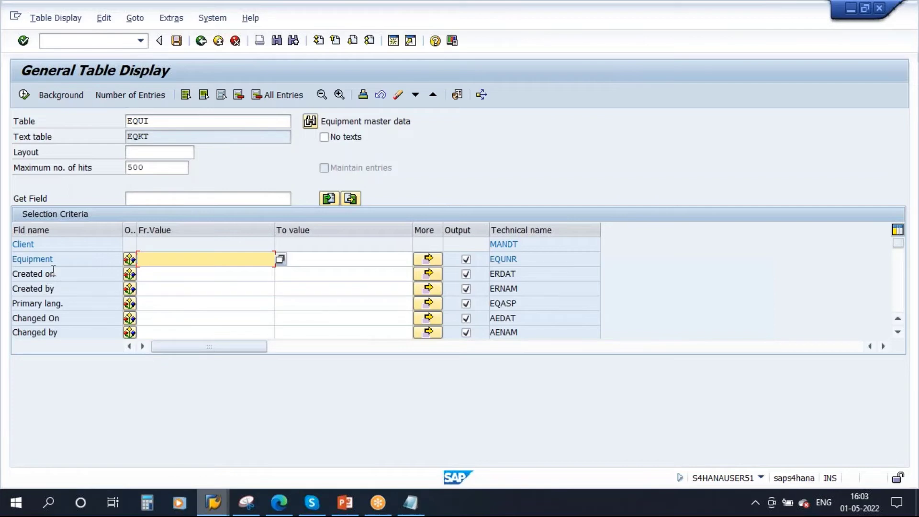
{"action": "left_click_drag", "start_coordinate": [56, 259], "coordinate": [9, 263]}
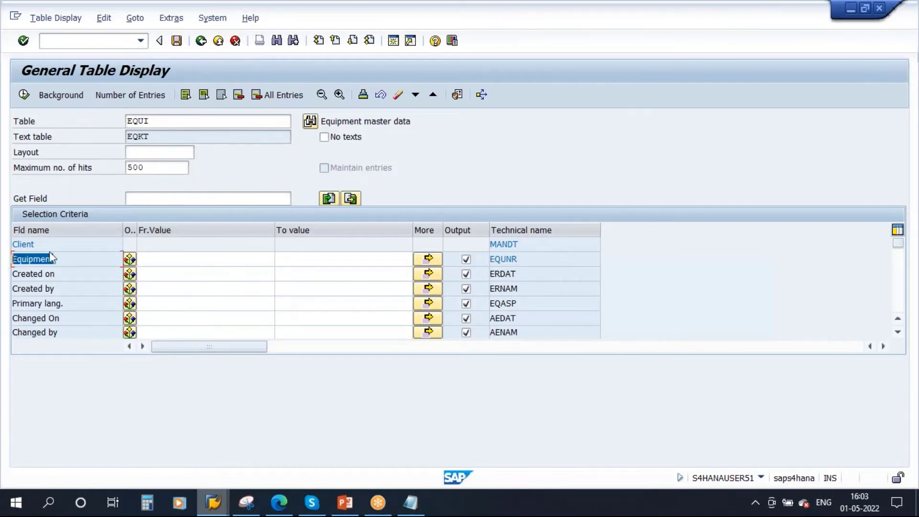
{"action": "left_click_drag", "start_coordinate": [526, 259], "coordinate": [490, 260]}
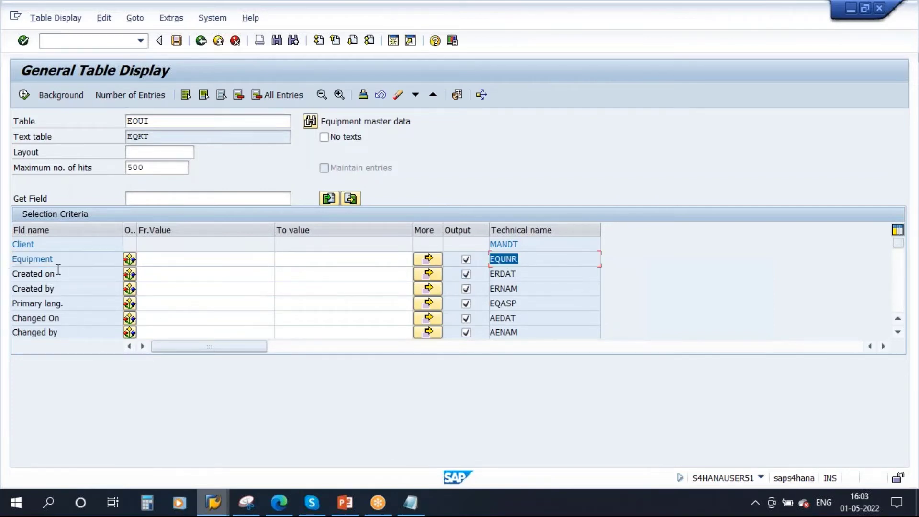
{"action": "left_click_drag", "start_coordinate": [55, 259], "coordinate": [13, 262]}
{"action": "left_click_drag", "start_coordinate": [518, 262], "coordinate": [458, 267]}
{"action": "left_click", "coordinate": [211, 502]}
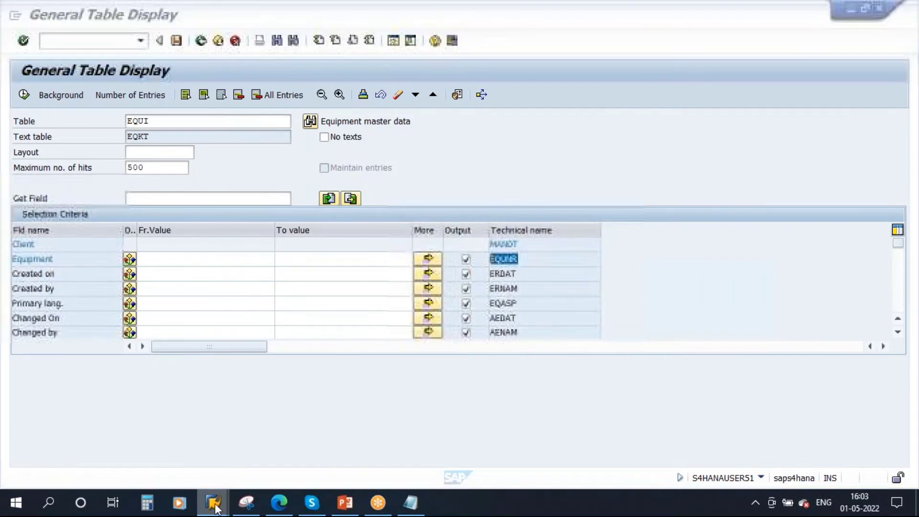
{"action": "left_click", "coordinate": [266, 41]}
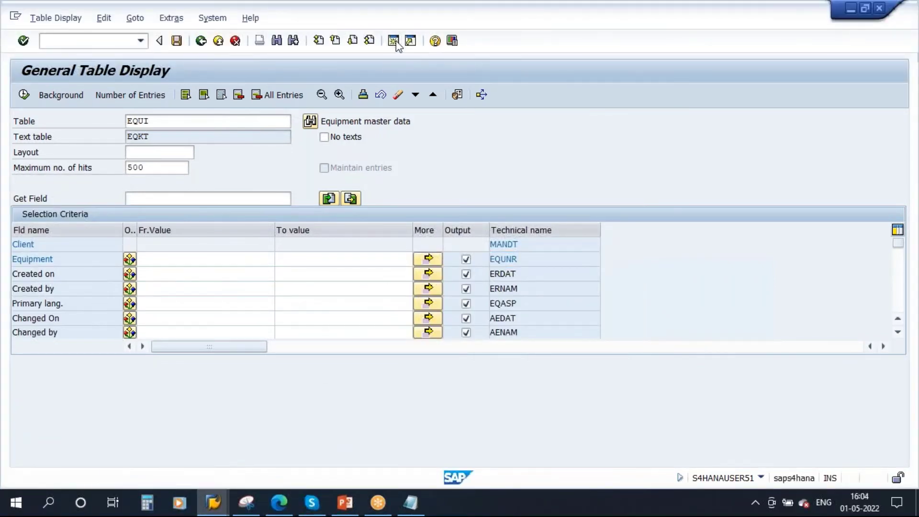
- Run IH08 from SAP Easy Access and list the equipment with Created by set to the current user
{"action": "key", "text": "F3"}
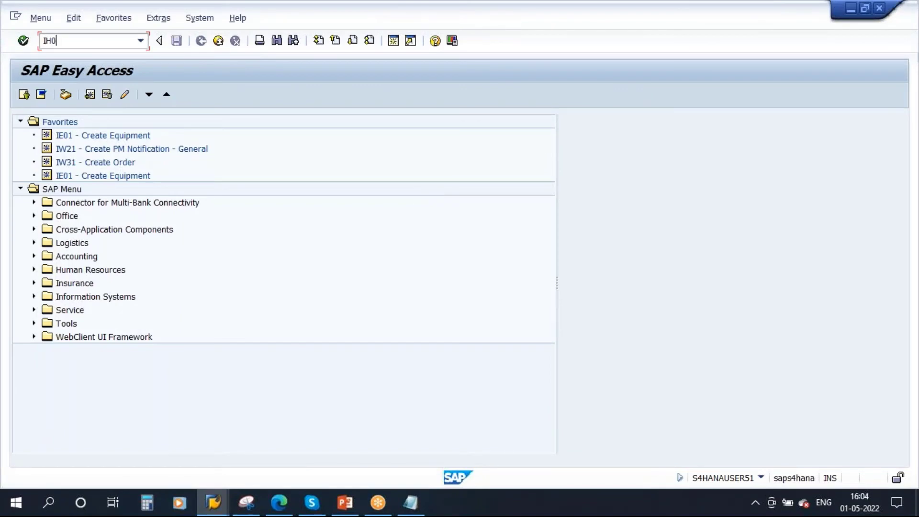
{"action": "key", "text": "Return"}
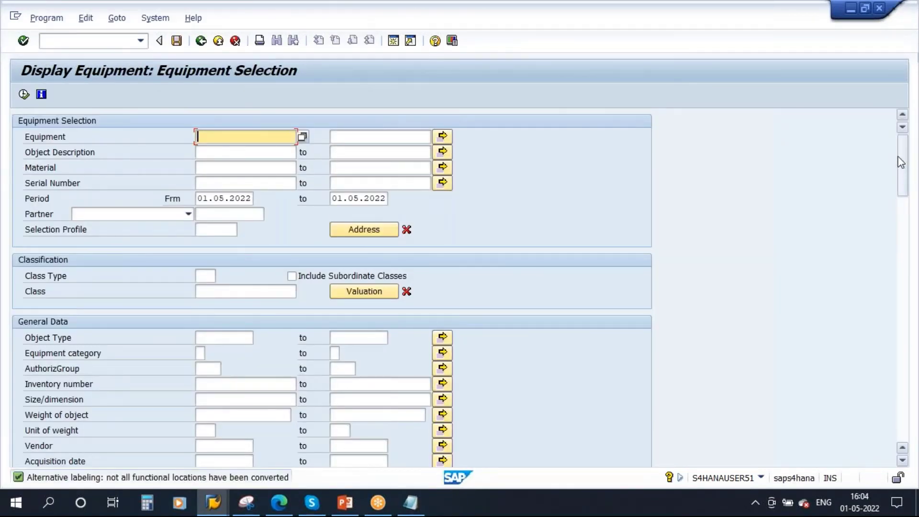
{"action": "left_click_drag", "start_coordinate": [901, 161], "coordinate": [884, 396]}
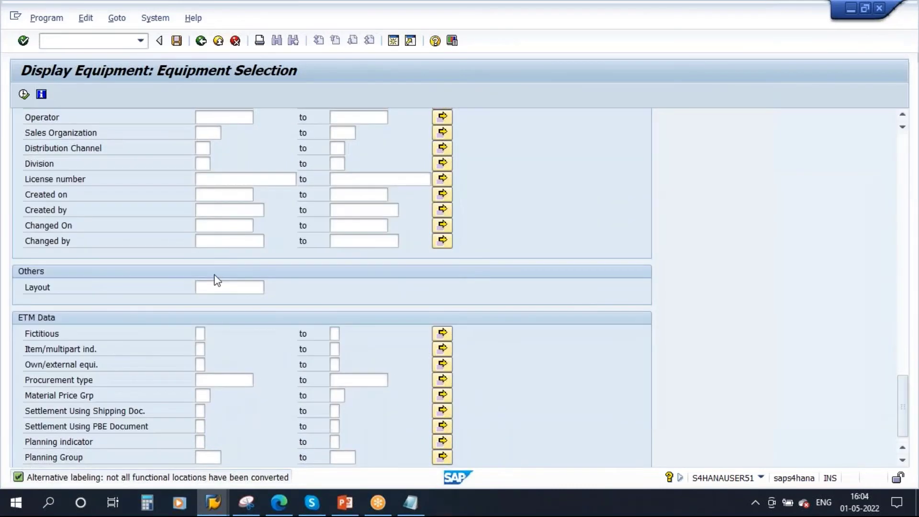
{"action": "left_click", "coordinate": [209, 209]}
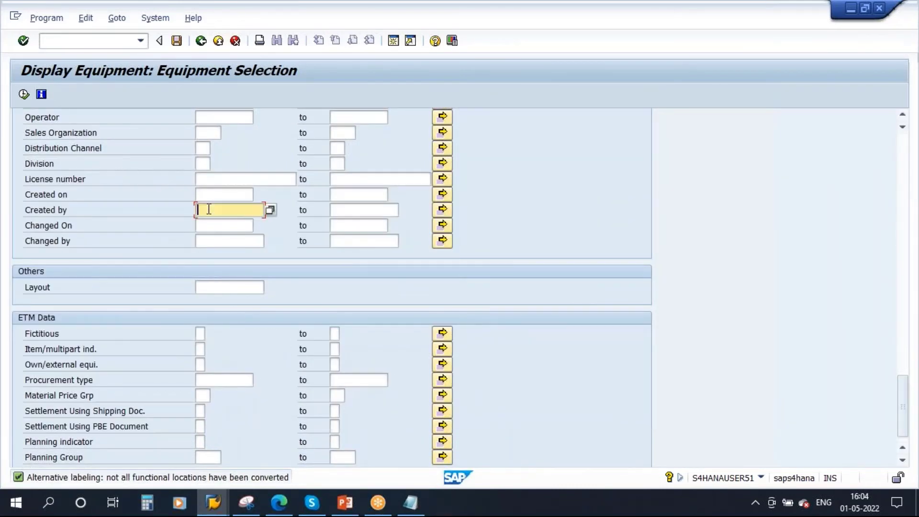
{"action": "type", "text": "s"}
{"action": "left_click", "coordinate": [215, 232]}
{"action": "left_click", "coordinate": [24, 95]}
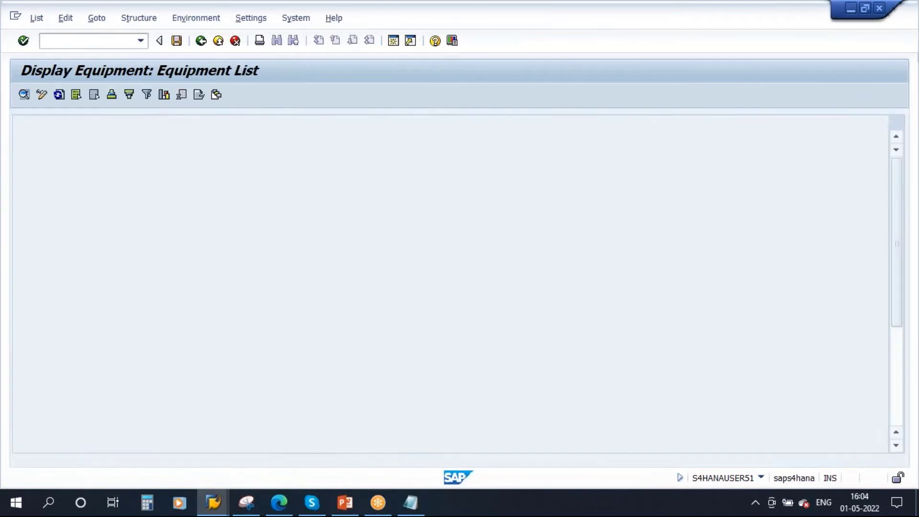
- Review the equipment list (10000201 to 20000000), including equipment 10000317's plant, then return to selection
{"action": "scroll", "coordinate": [301, 248], "scroll_direction": "down", "scroll_amount": 5}
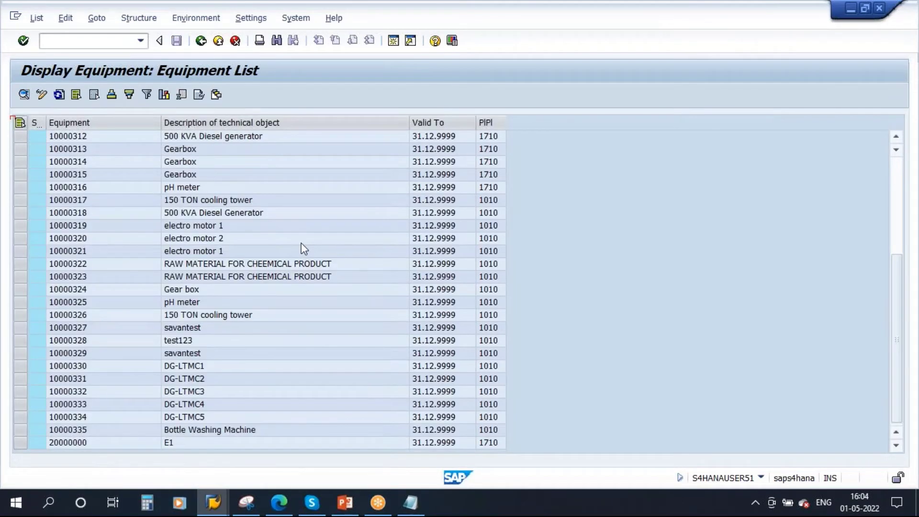
{"action": "scroll", "coordinate": [302, 248], "scroll_direction": "up", "scroll_amount": 5}
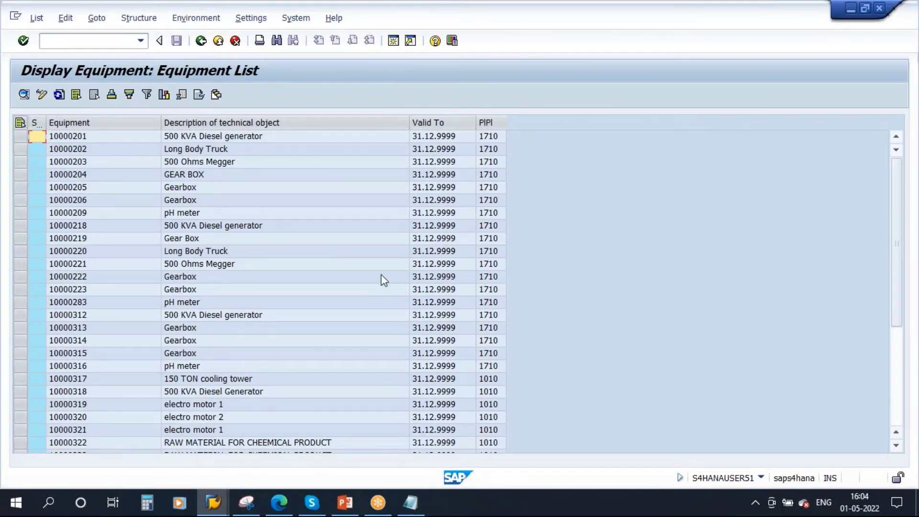
{"action": "scroll", "coordinate": [380, 276], "scroll_direction": "down", "scroll_amount": 5}
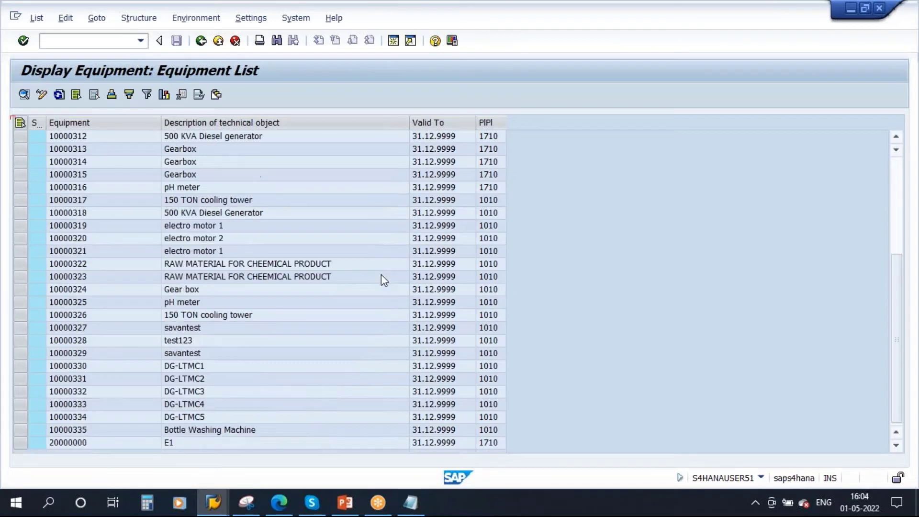
{"action": "left_click", "coordinate": [488, 199]}
{"action": "left_click", "coordinate": [201, 41]}
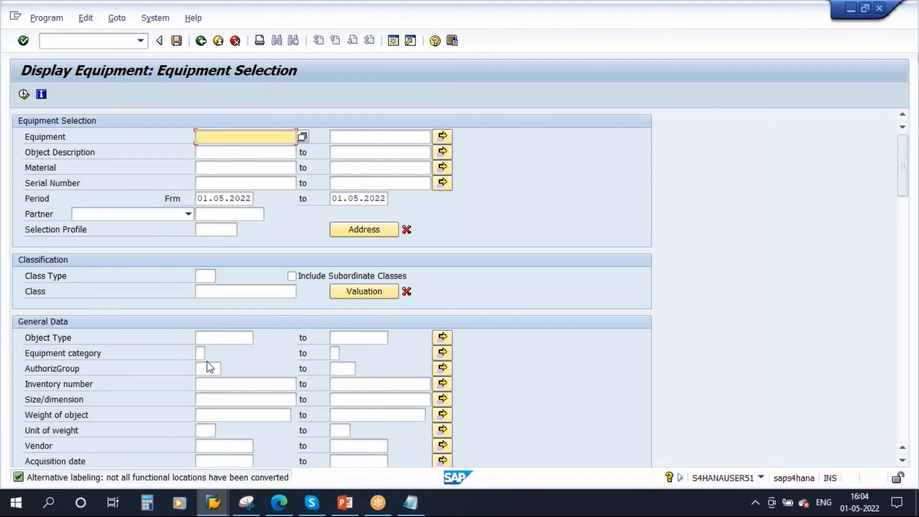
- Enter 1010 as the Plant criterion and run the equipment selection
{"action": "scroll", "coordinate": [210, 364], "scroll_direction": "down", "scroll_amount": 5}
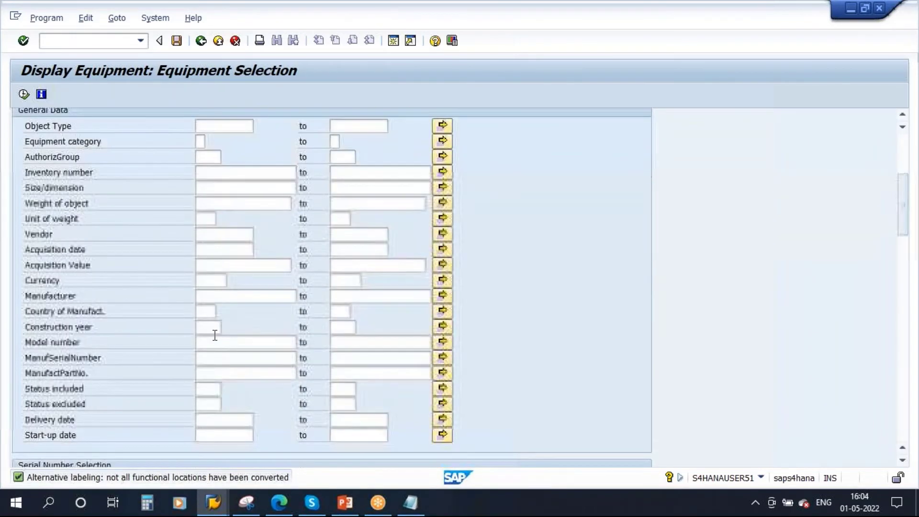
{"action": "scroll", "coordinate": [214, 336], "scroll_direction": "down", "scroll_amount": 4}
{"action": "left_click", "coordinate": [207, 334]}
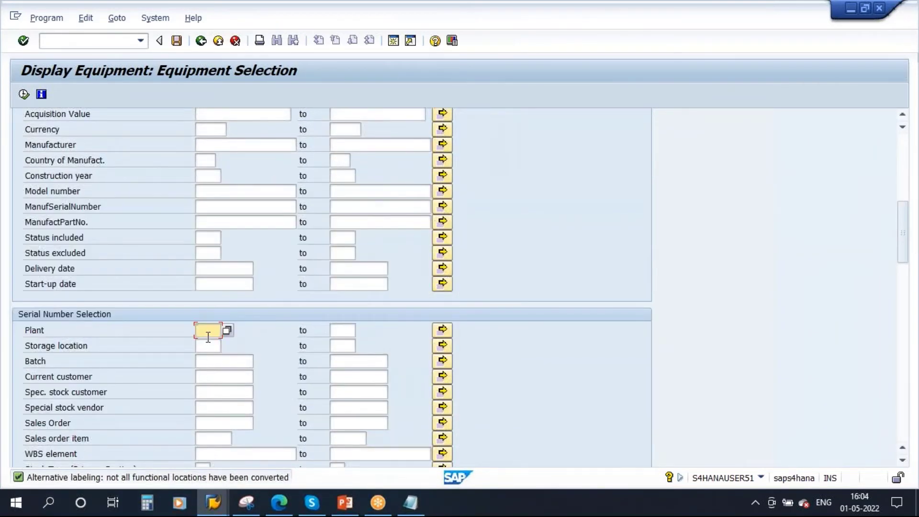
{"action": "type", "text": "1010"}
{"action": "left_click", "coordinate": [24, 94]}
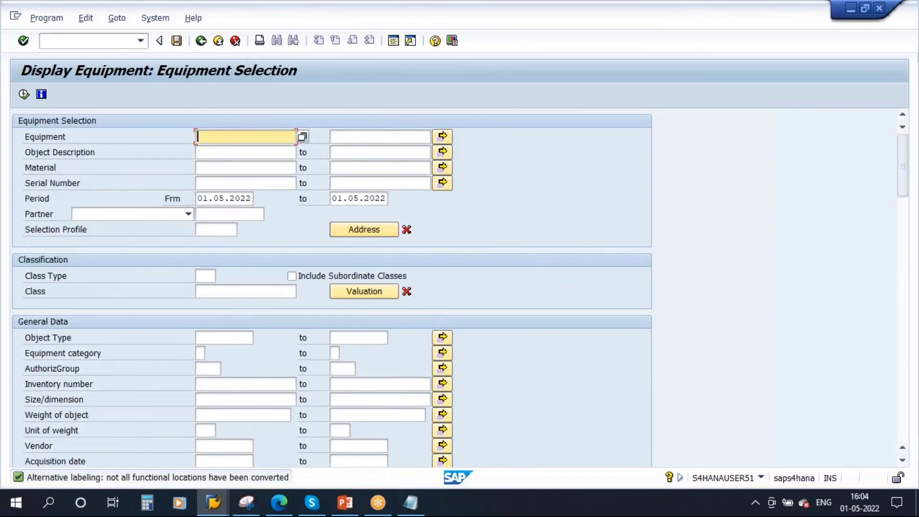
- Clear the period start date, set Maintenance Plant to 1010, and run the selection
{"action": "left_click", "coordinate": [198, 199]}
{"action": "left_click_drag", "start_coordinate": [198, 199], "coordinate": [307, 200]}
{"action": "key", "text": "Delete"}
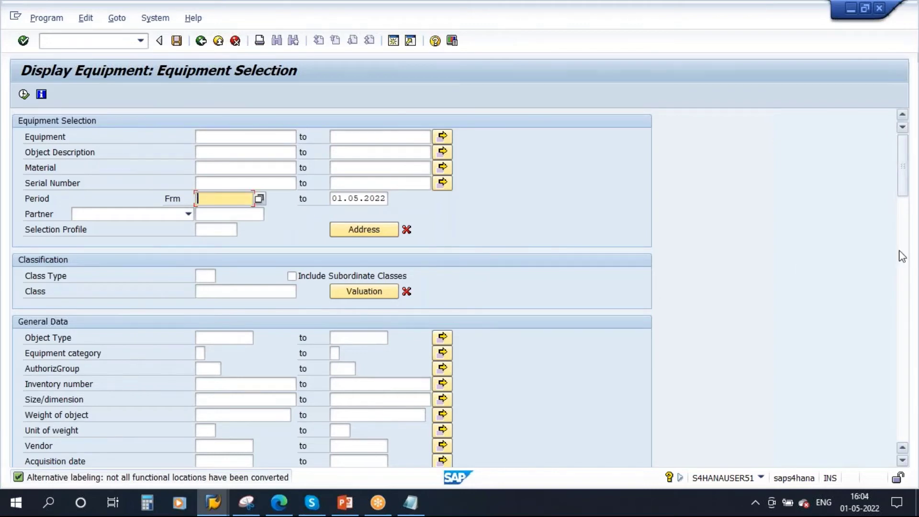
{"action": "left_click_drag", "start_coordinate": [907, 195], "coordinate": [900, 324]}
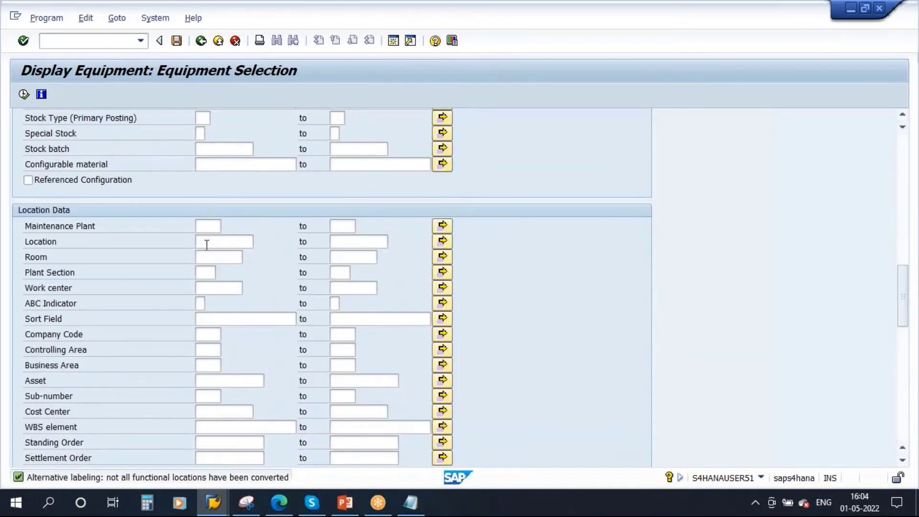
{"action": "left_click", "coordinate": [209, 226]}
{"action": "type", "text": "1010"}
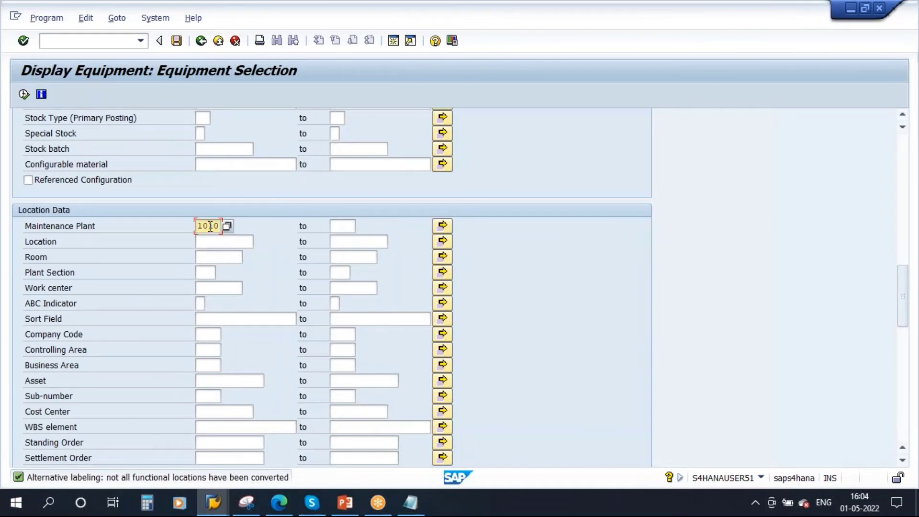
{"action": "left_click", "coordinate": [23, 94]}
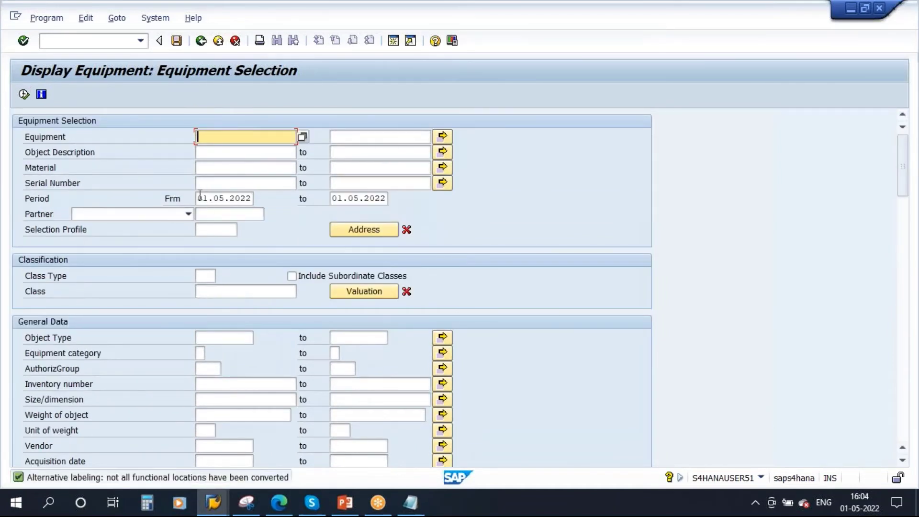
- Delete the period start date again, clear the Plant 1010 value, and rerun the selection
{"action": "left_click_drag", "start_coordinate": [201, 194], "coordinate": [274, 202]}
{"action": "key", "text": "Delete"}
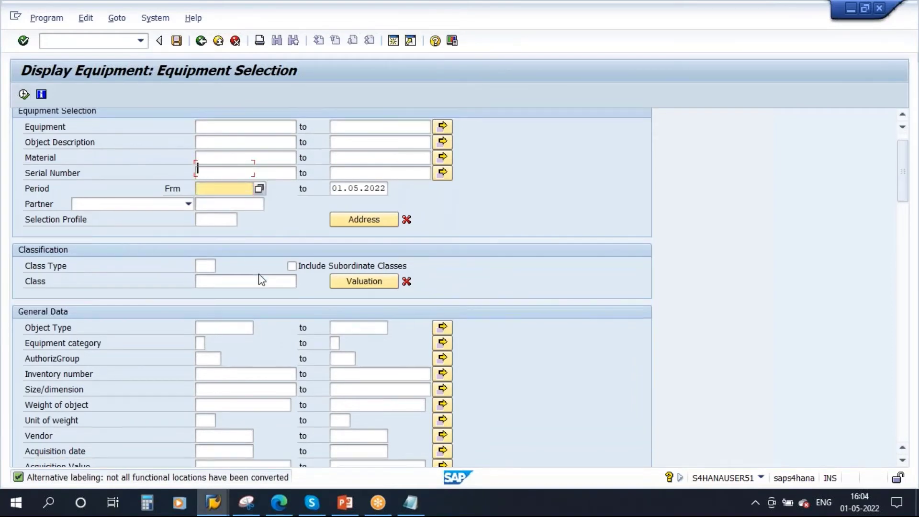
{"action": "scroll", "coordinate": [260, 279], "scroll_direction": "down", "scroll_amount": 4}
{"action": "scroll", "coordinate": [246, 348], "scroll_direction": "down", "scroll_amount": 2}
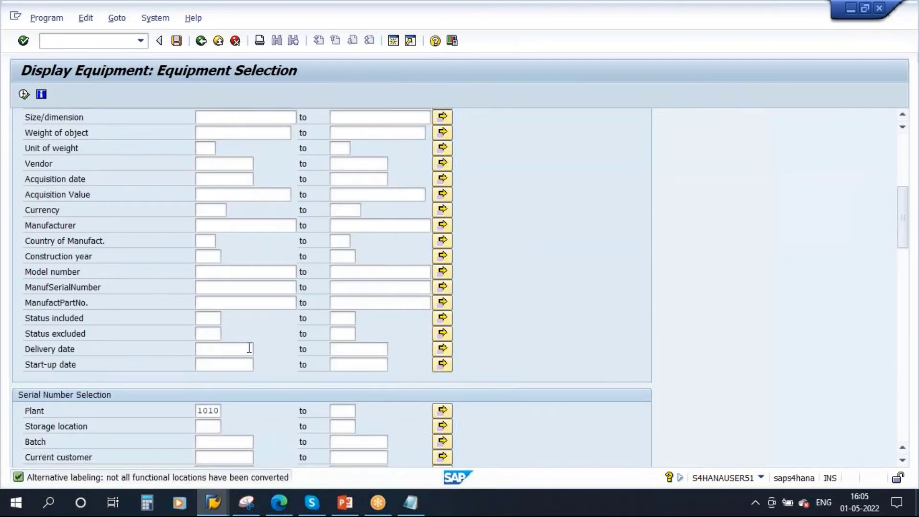
{"action": "double_click", "coordinate": [211, 412]}
{"action": "key", "text": "Delete"}
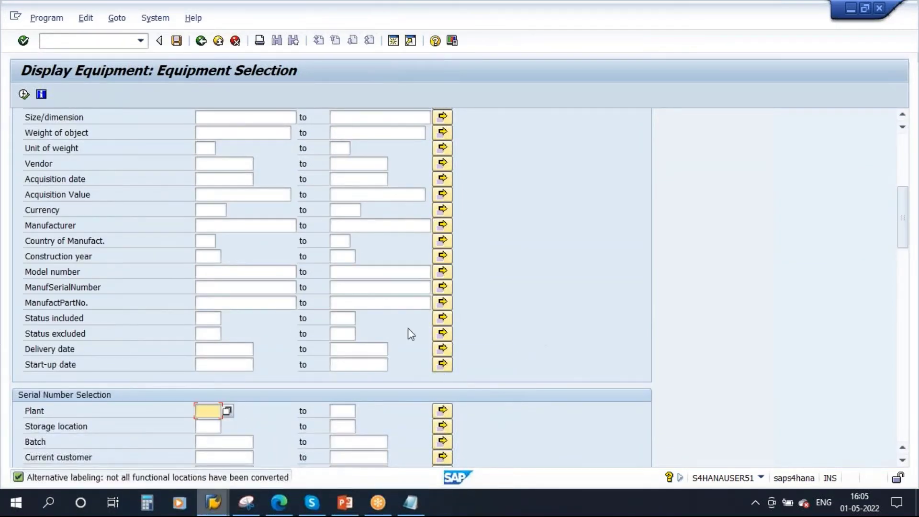
{"action": "left_click", "coordinate": [24, 94]}
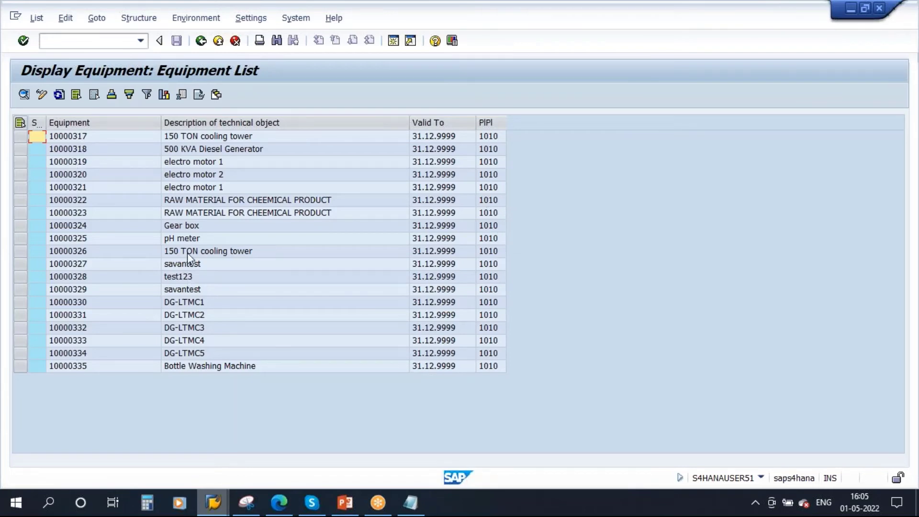
- Bring the General Table Display window forward and focus the Equipment from-value field
{"action": "mouse_move", "coordinate": [238, 493]}
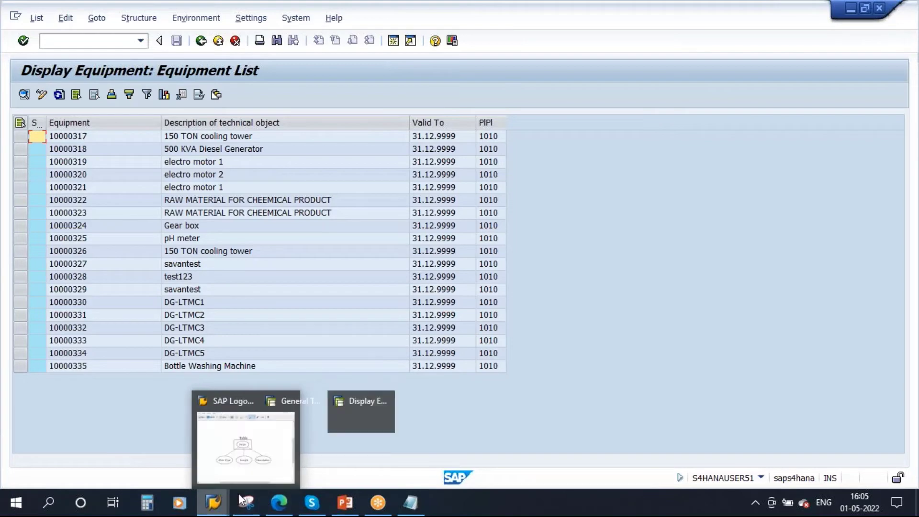
{"action": "left_click", "coordinate": [290, 402]}
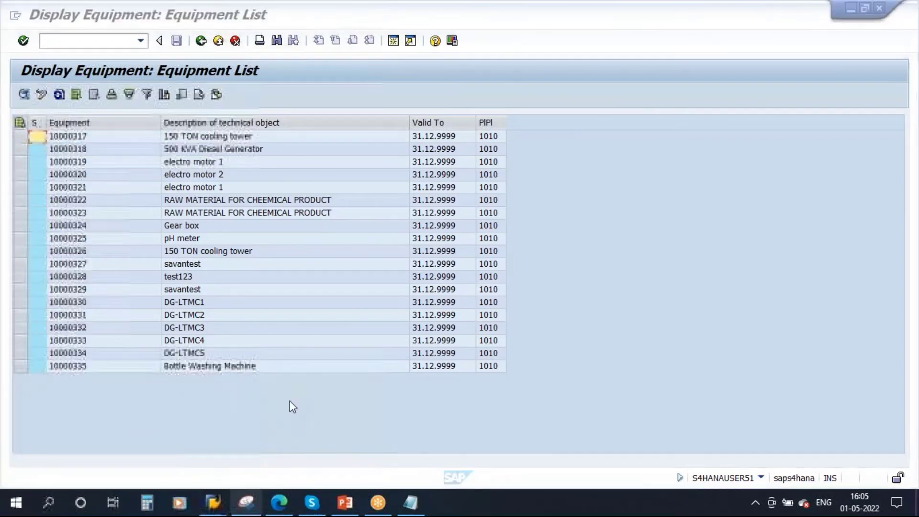
{"action": "mouse_move", "coordinate": [213, 503]}
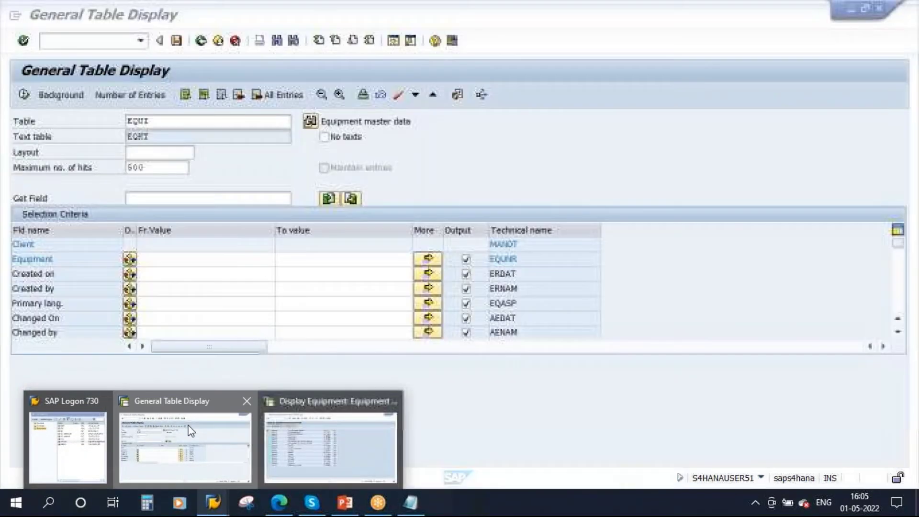
{"action": "left_click", "coordinate": [237, 434]}
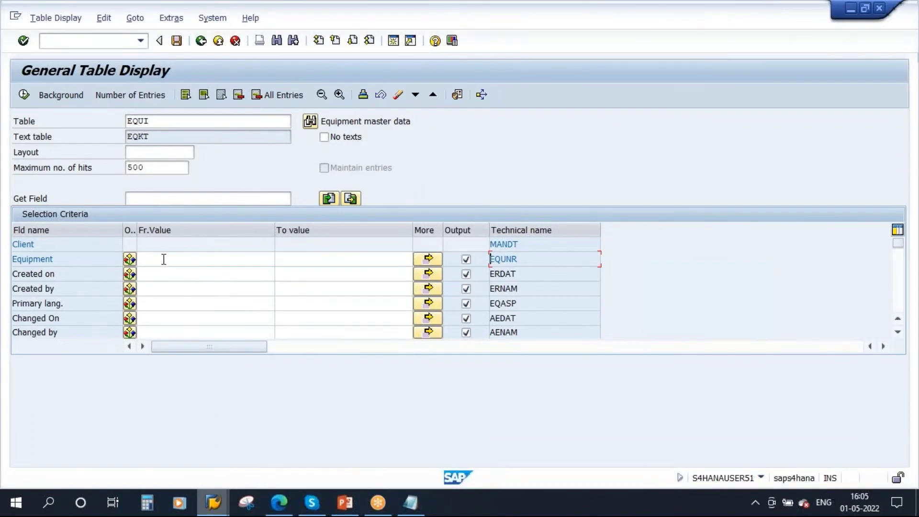
{"action": "left_click", "coordinate": [164, 259]}
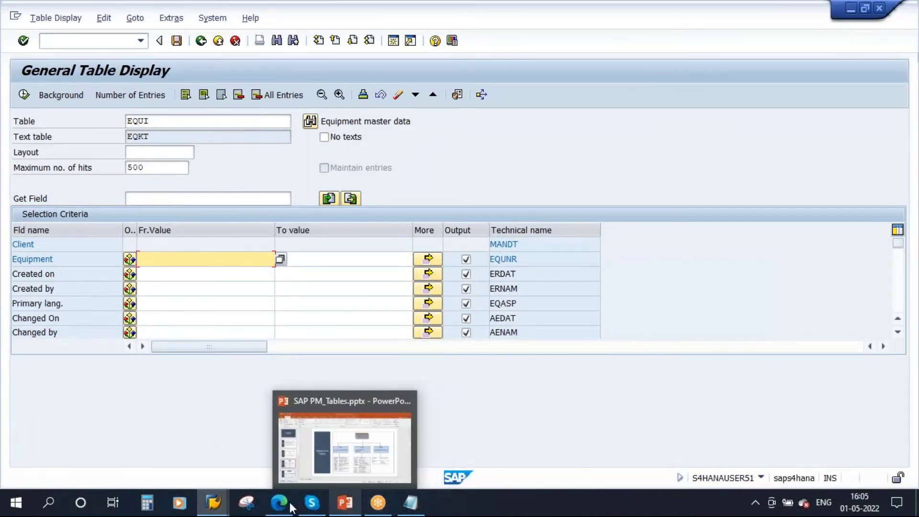
- Select equipment 10000318 in the equipment list, then return to the General Table Display window
{"action": "mouse_move", "coordinate": [213, 503]}
{"action": "left_click", "coordinate": [340, 438]}
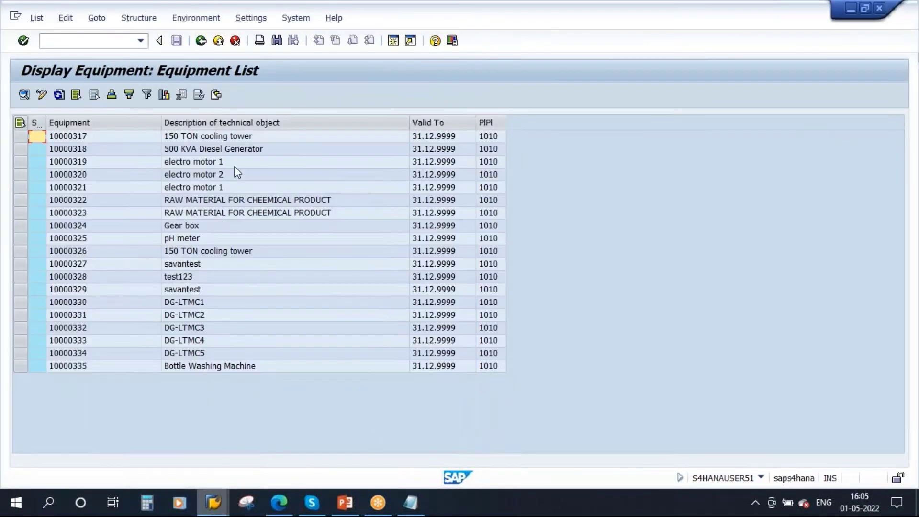
{"action": "left_click", "coordinate": [80, 150]}
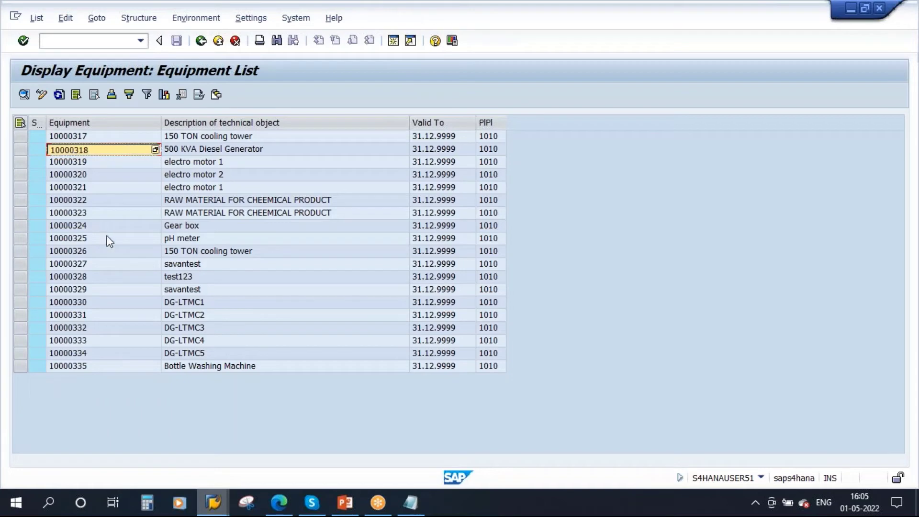
{"action": "mouse_move", "coordinate": [211, 499]}
{"action": "left_click", "coordinate": [195, 430]}
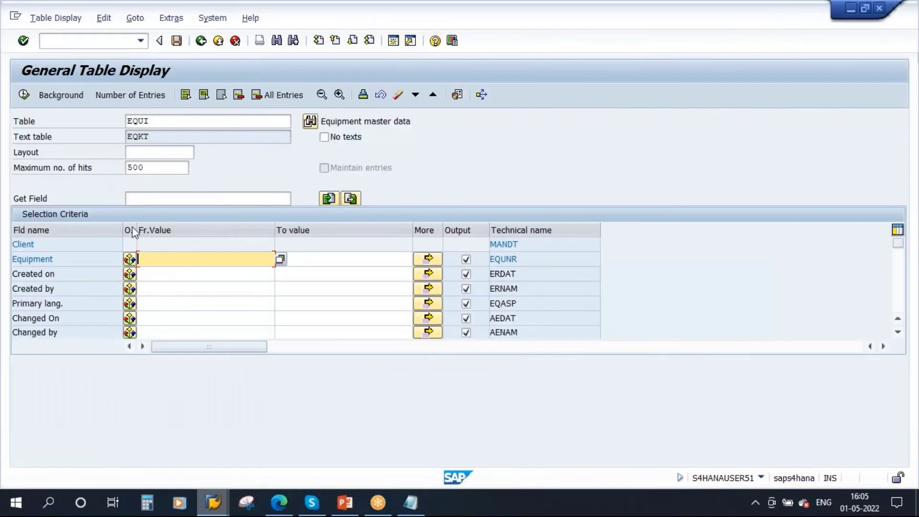
- Paste 10000318 as the Equipment value, run the EQUI selection, and check creation date and creator
{"action": "type", "text": "10000318"}
{"action": "left_click", "coordinate": [23, 94]}
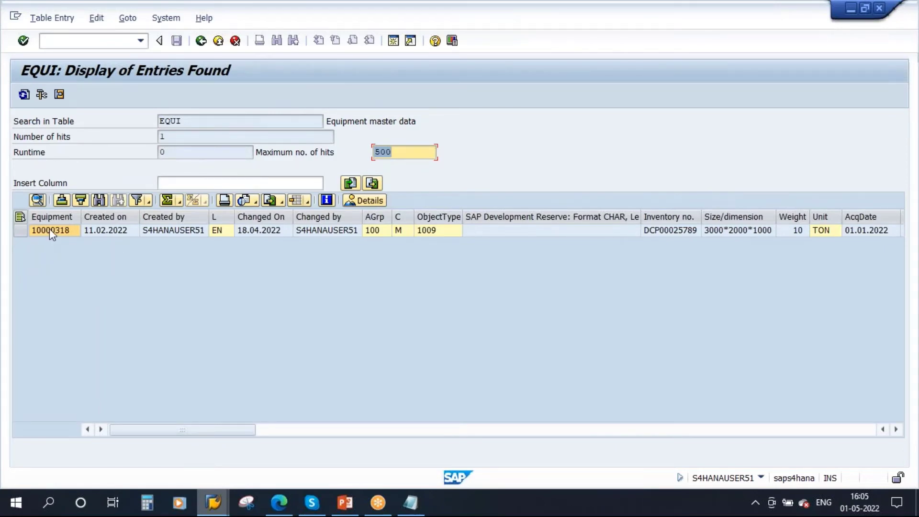
{"action": "left_click", "coordinate": [111, 234]}
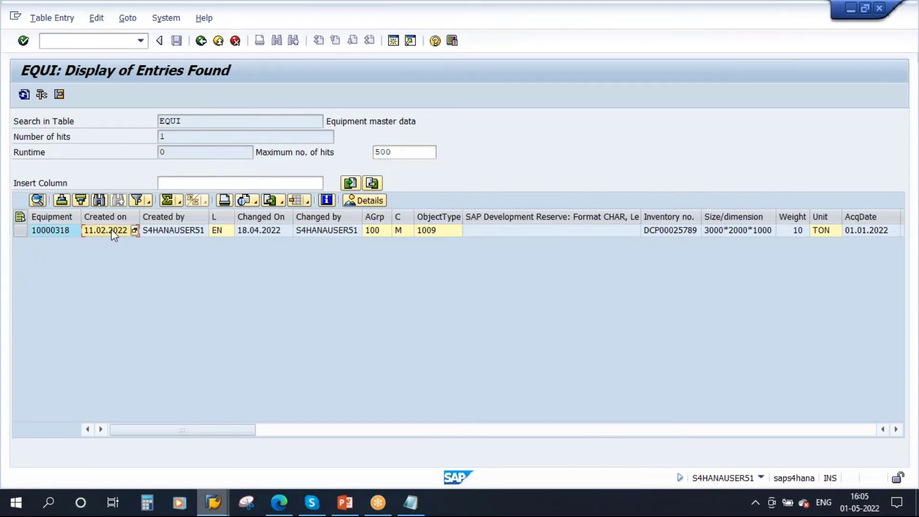
{"action": "left_click", "coordinate": [172, 233]}
- Review object type 1009, inventory number, size, weight and acquisition date 01.01.2022, then select the row
{"action": "left_click", "coordinate": [439, 233]}
{"action": "left_click", "coordinate": [669, 234]}
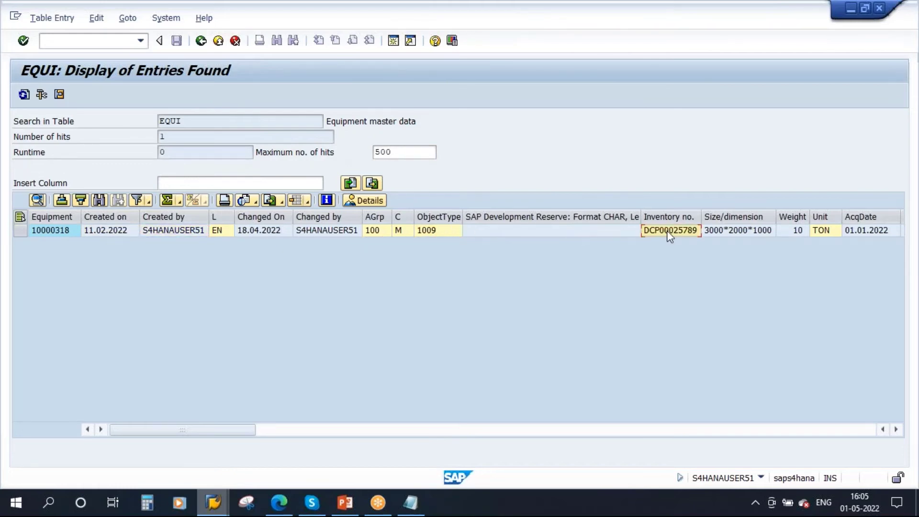
{"action": "left_click", "coordinate": [747, 233]}
{"action": "left_click", "coordinate": [794, 234]}
{"action": "left_click", "coordinate": [866, 232]}
{"action": "left_click", "coordinate": [43, 230]}
{"action": "left_click", "coordinate": [20, 231]}
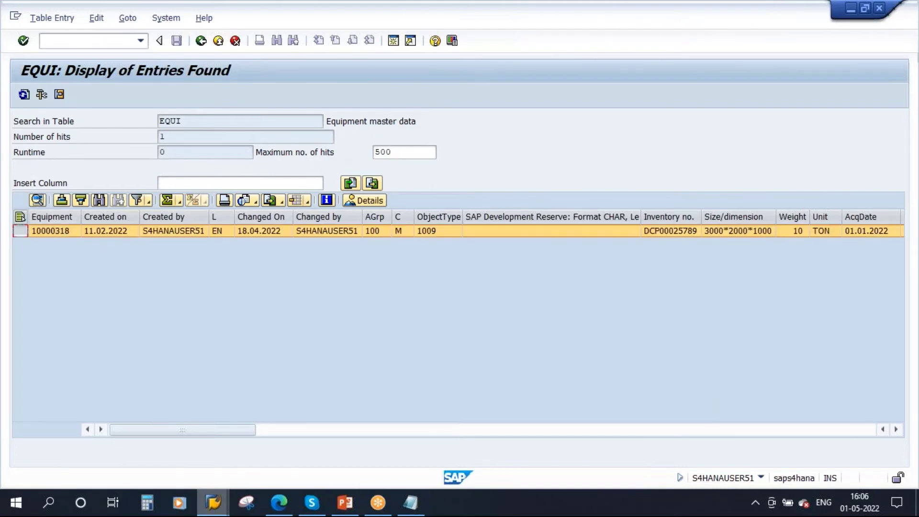
- Open the Detailed Display of equipment 10000318, review its EQUNR and other fields, and create a new session
{"action": "double_click", "coordinate": [55, 231]}
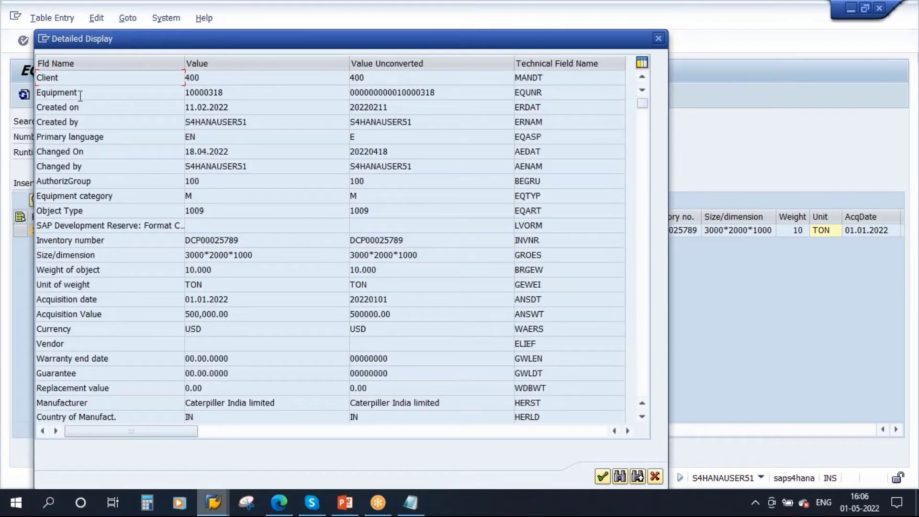
{"action": "left_click_drag", "start_coordinate": [81, 96], "coordinate": [32, 95]}
{"action": "left_click_drag", "start_coordinate": [540, 94], "coordinate": [486, 103]}
{"action": "scroll", "coordinate": [201, 335], "scroll_direction": "down", "scroll_amount": 5}
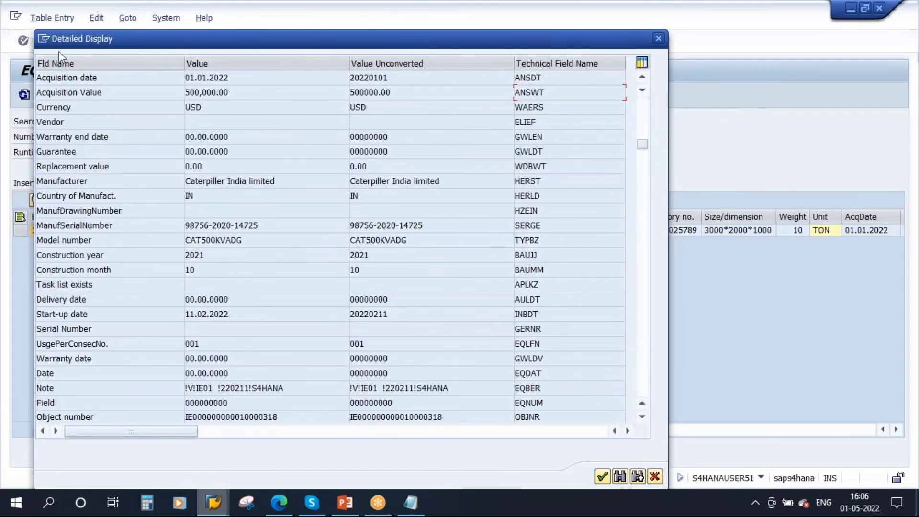
{"action": "left_click", "coordinate": [43, 39]}
{"action": "left_click", "coordinate": [67, 95]}
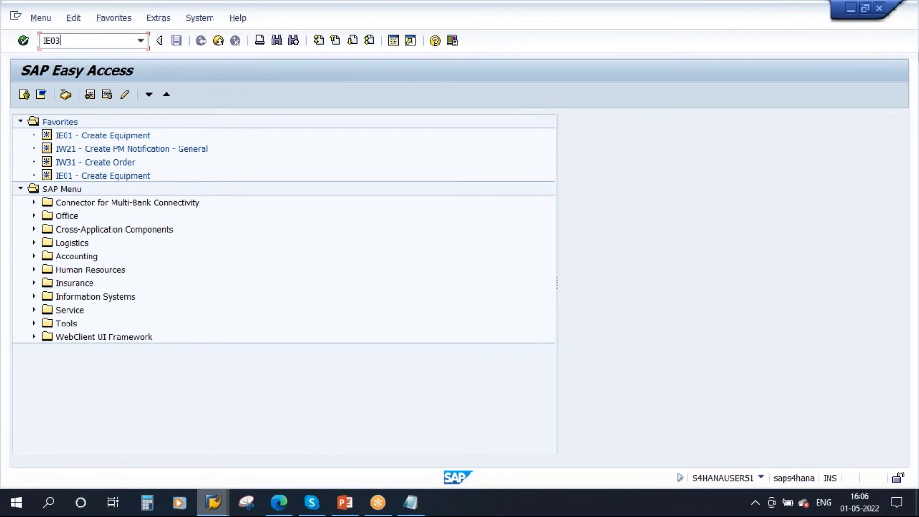
- Display equipment 10000318 in IE03 and locate its manufacturer
{"action": "type", "text": "IE03"}
{"action": "key", "text": "Return"}
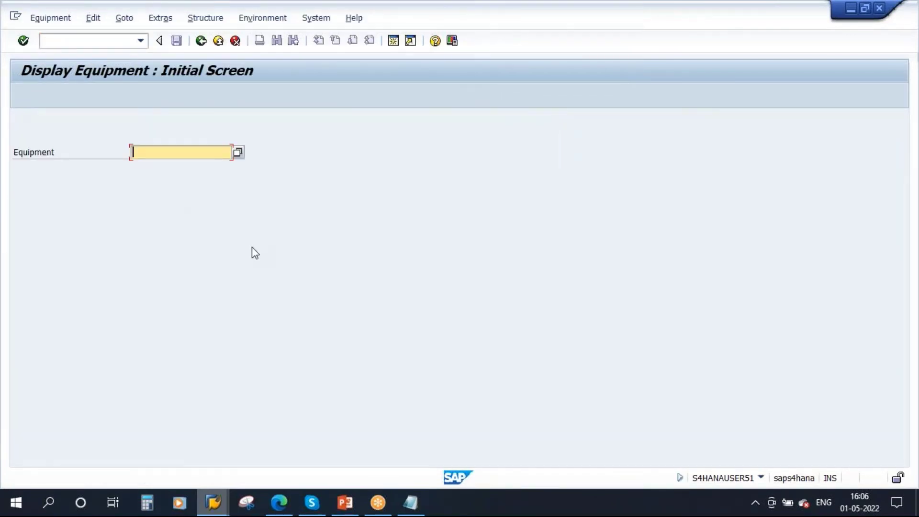
{"action": "type", "text": "10000318"}
{"action": "key", "text": "Return"}
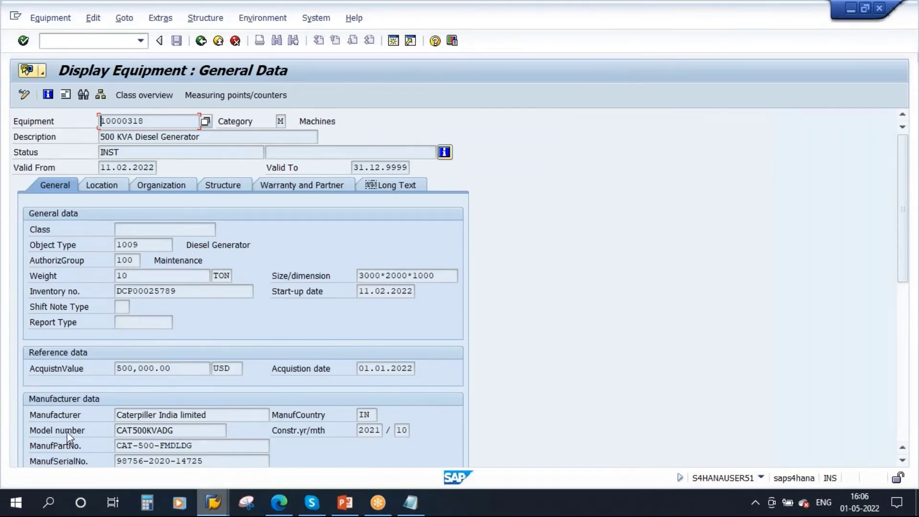
{"action": "left_click_drag", "start_coordinate": [213, 417], "coordinate": [91, 415]}
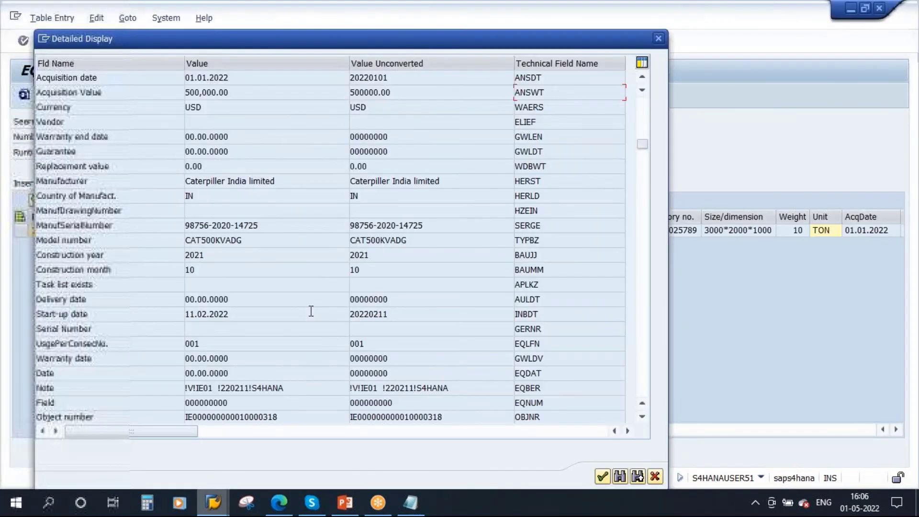
- Compare the Manufacturer (HERST) value 'Caterpiller India limited' in Detailed Display, scroll the fields, then cancel
{"action": "left_click_drag", "start_coordinate": [279, 182], "coordinate": [184, 182]}
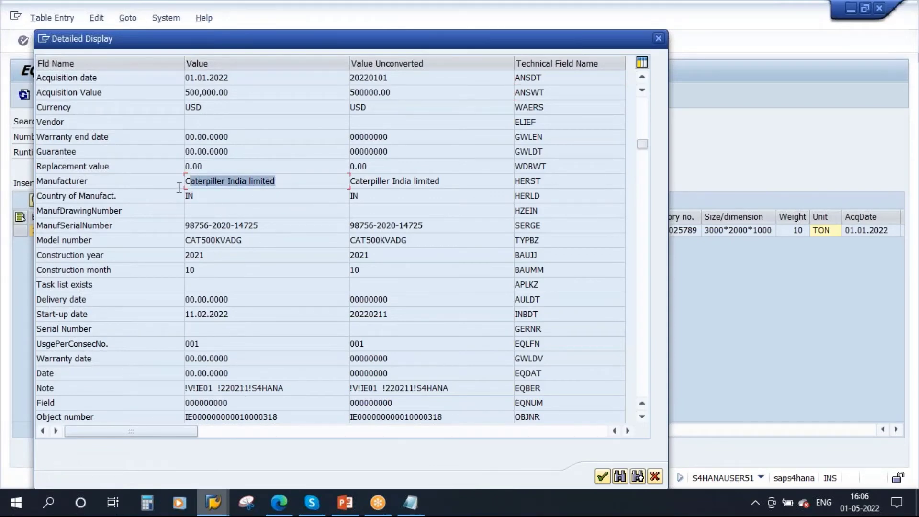
{"action": "left_click_drag", "start_coordinate": [545, 180], "coordinate": [501, 185]}
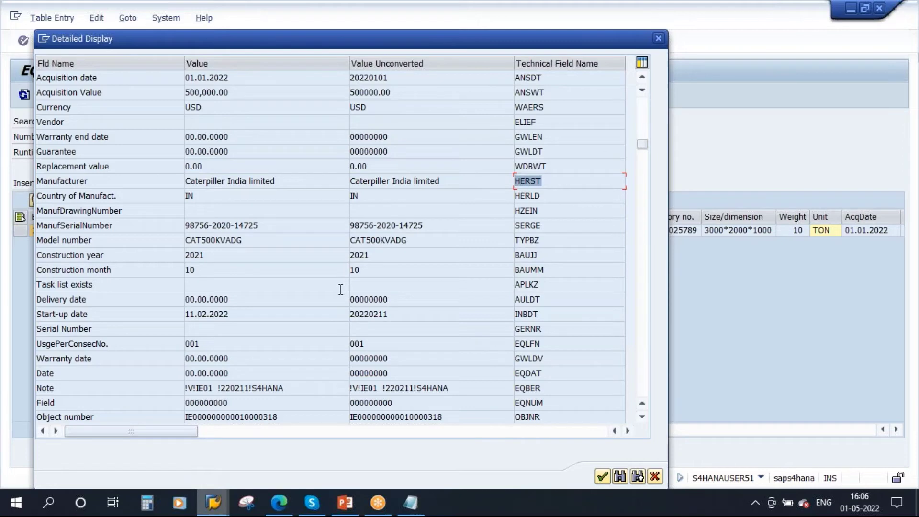
{"action": "left_click_drag", "start_coordinate": [89, 183], "coordinate": [36, 183]}
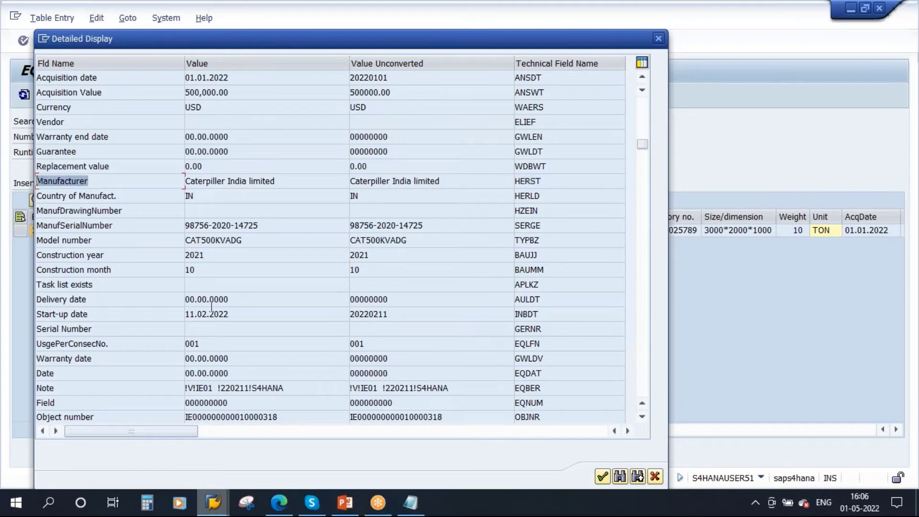
{"action": "scroll", "coordinate": [235, 309], "scroll_direction": "down", "scroll_amount": 5}
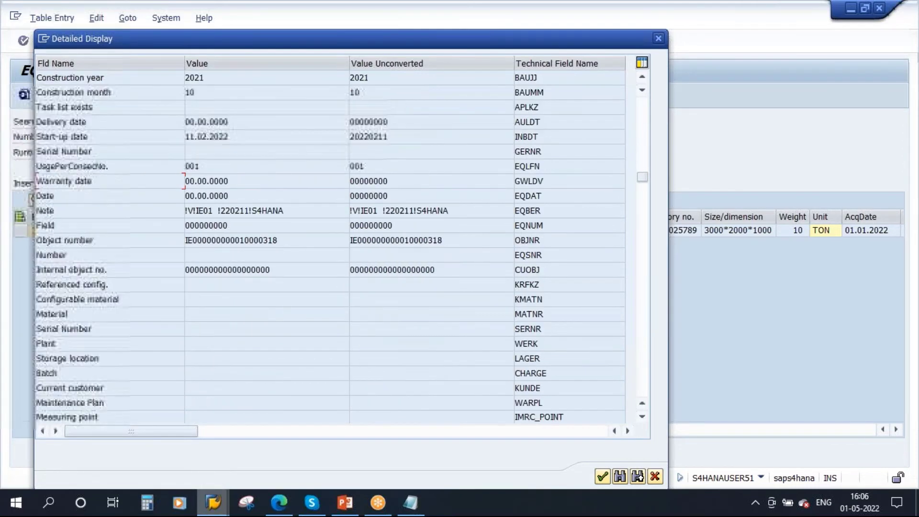
{"action": "scroll", "coordinate": [330, 247], "scroll_direction": "down", "scroll_amount": 5}
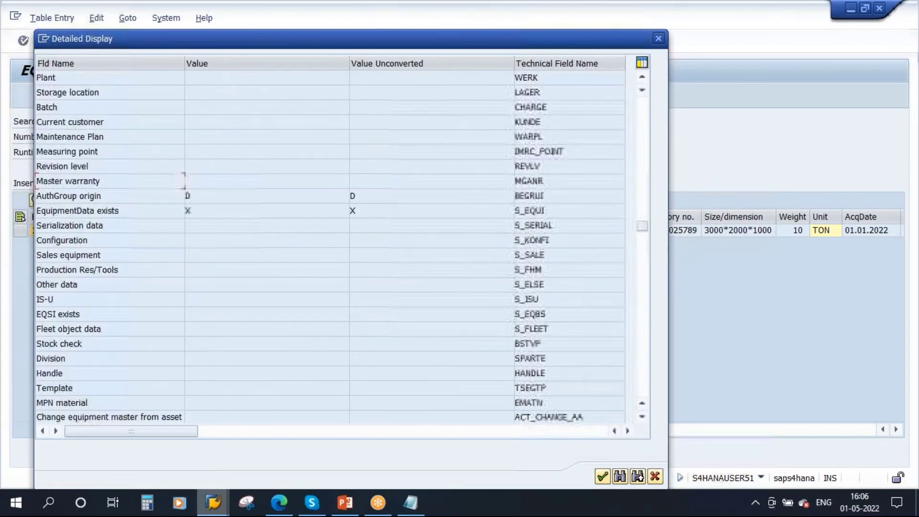
{"action": "scroll", "coordinate": [342, 247], "scroll_direction": "down", "scroll_amount": 2}
{"action": "scroll", "coordinate": [341, 250], "scroll_direction": "down", "scroll_amount": 1}
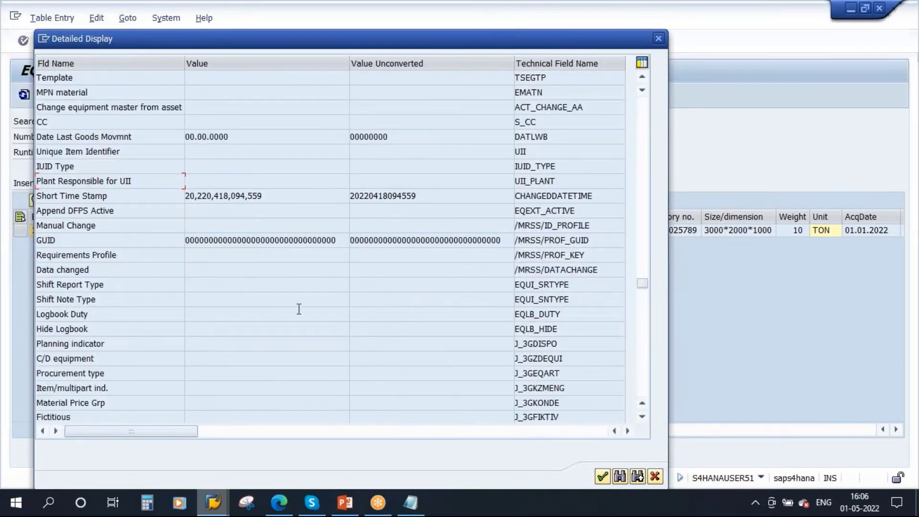
{"action": "left_click", "coordinate": [655, 476]}
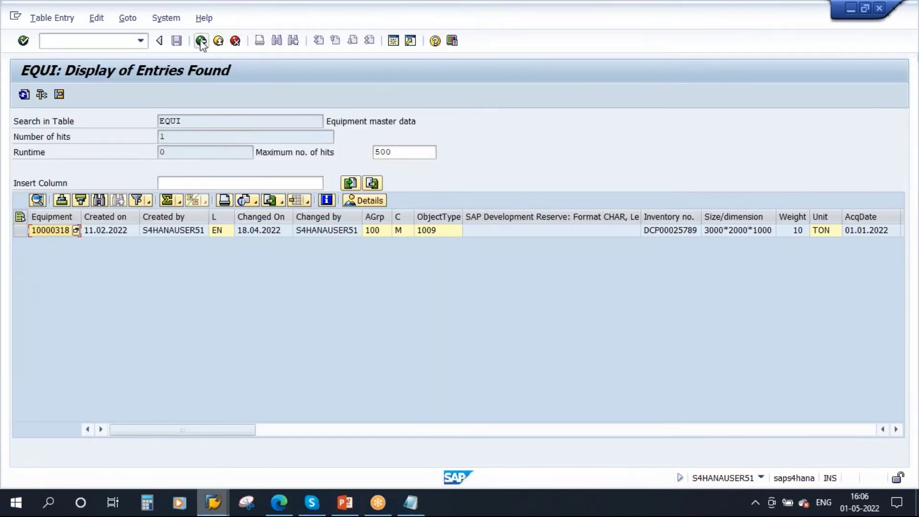
- Return to the EQUI criteria, clear equipment 10000318, and set Created by to the current user's ID
{"action": "left_click", "coordinate": [201, 40]}
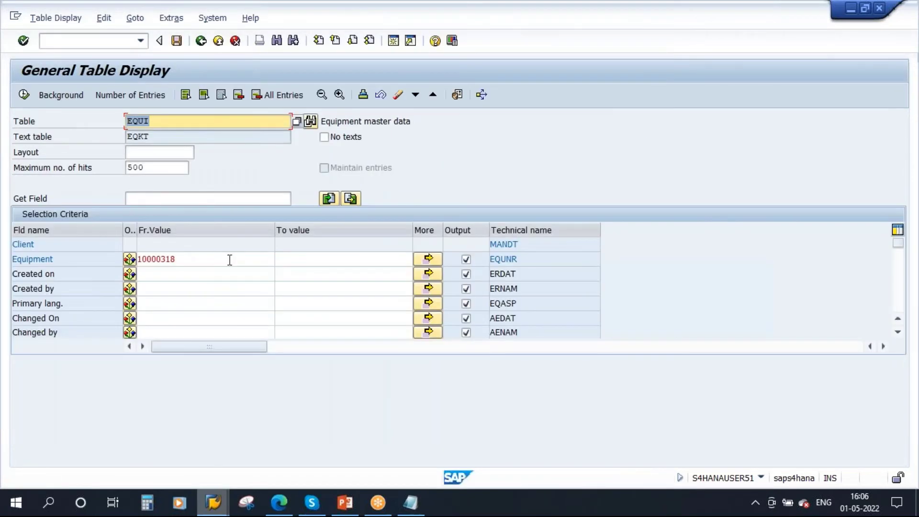
{"action": "double_click", "coordinate": [175, 261]}
{"action": "key", "text": "Delete"}
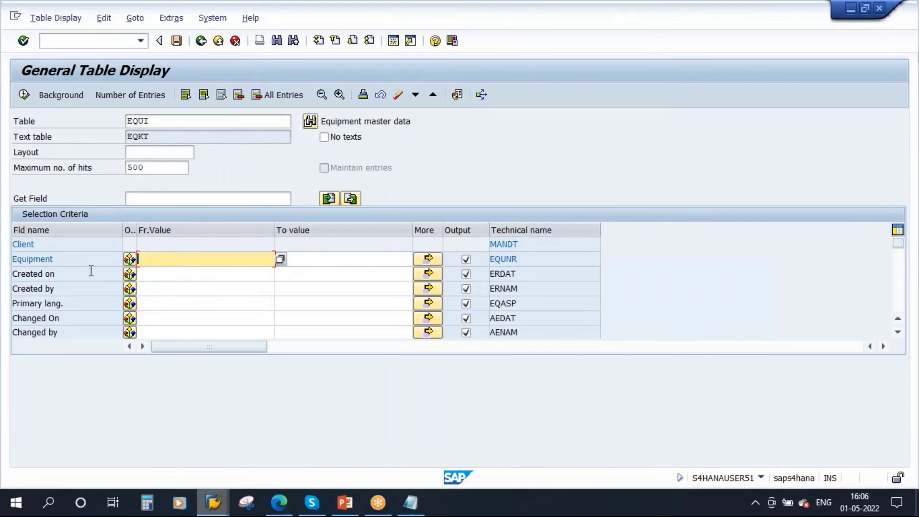
{"action": "left_click", "coordinate": [151, 287]}
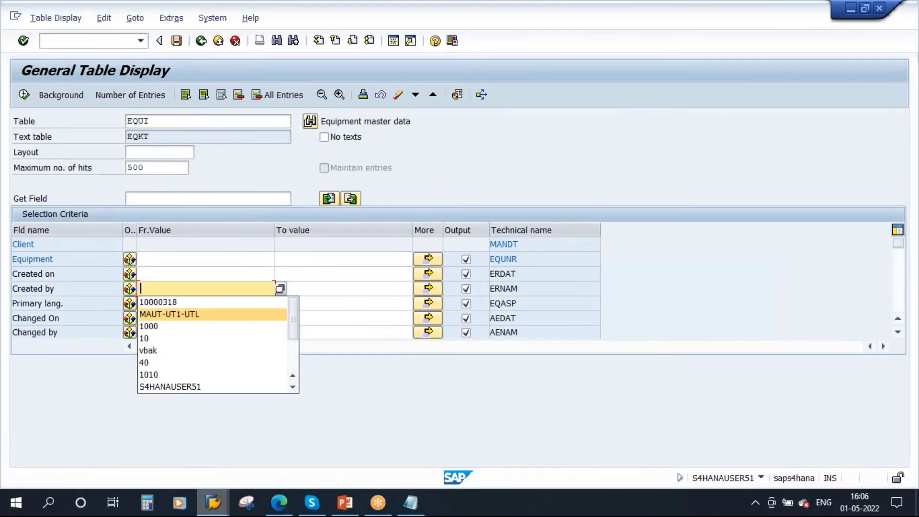
{"action": "left_click", "coordinate": [192, 387]}
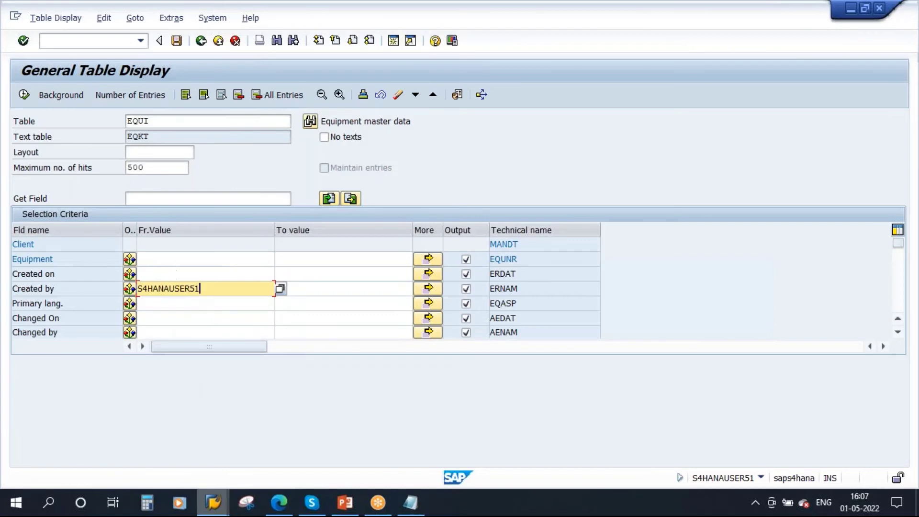
{"action": "key", "text": "shift+Left"}
{"action": "key", "text": "shift+Left"}
{"action": "key", "text": "shift+Left"}
{"action": "key", "text": "shift+Left"}
{"action": "key", "text": "shift+Left"}
{"action": "key", "text": "shift+Left"}
{"action": "key", "text": "shift+Left"}
{"action": "key", "text": "shift+Left"}
{"action": "key", "text": "shift+Left"}
{"action": "key", "text": "shift+Left"}
{"action": "key", "text": "shift+Left"}
{"action": "key", "text": "shift+Left"}
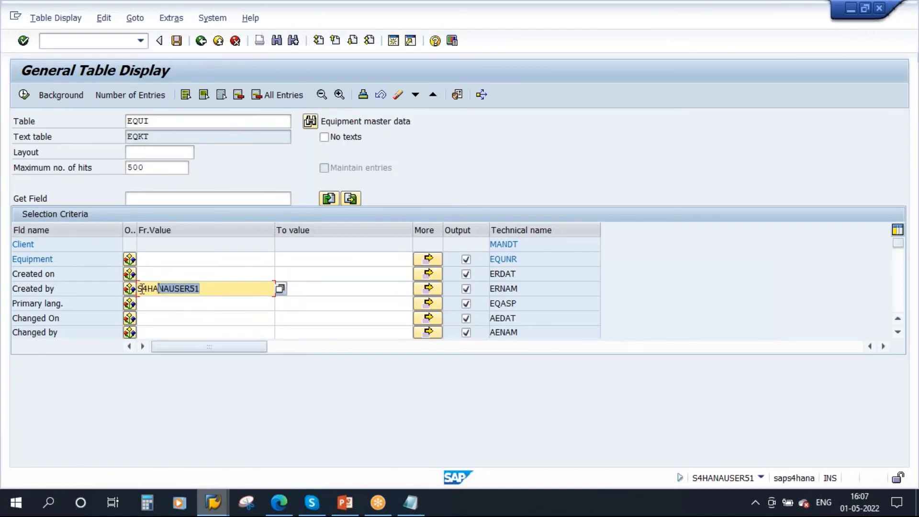
{"action": "left_click", "coordinate": [24, 96]}
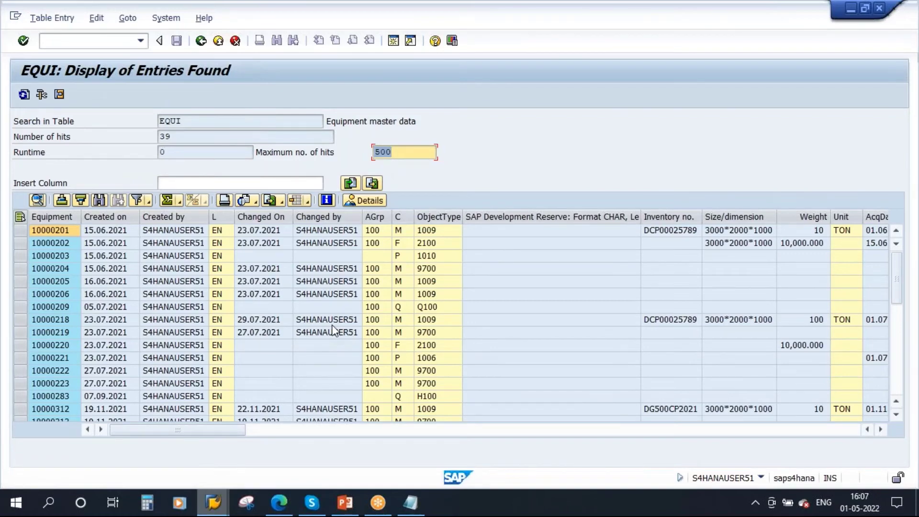
{"action": "scroll", "coordinate": [332, 326], "scroll_direction": "down", "scroll_amount": 8}
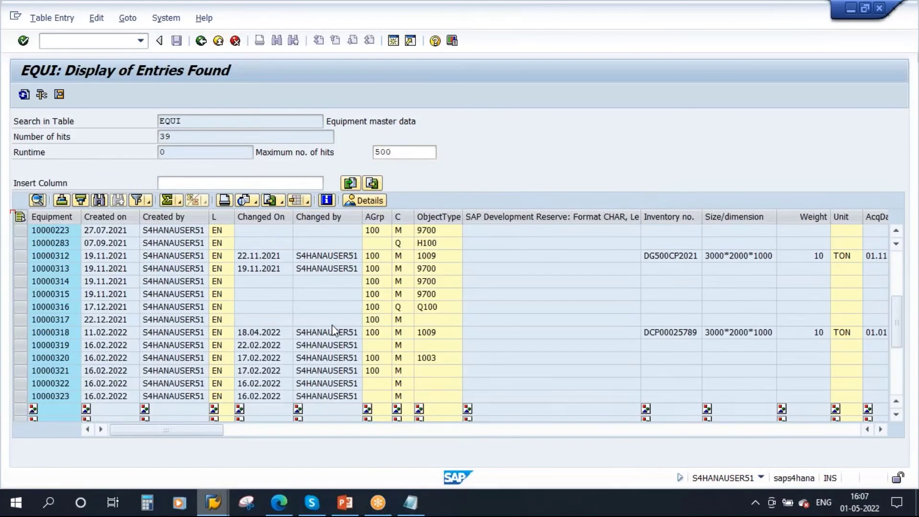
{"action": "scroll", "coordinate": [299, 269], "scroll_direction": "down", "scroll_amount": 1}
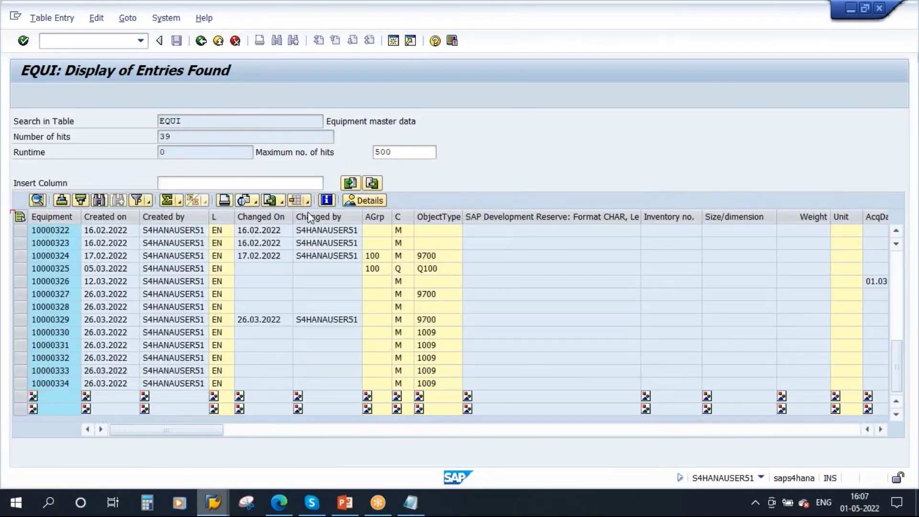
{"action": "left_click", "coordinate": [173, 217]}
{"action": "scroll", "coordinate": [190, 332], "scroll_direction": "up", "scroll_amount": 9}
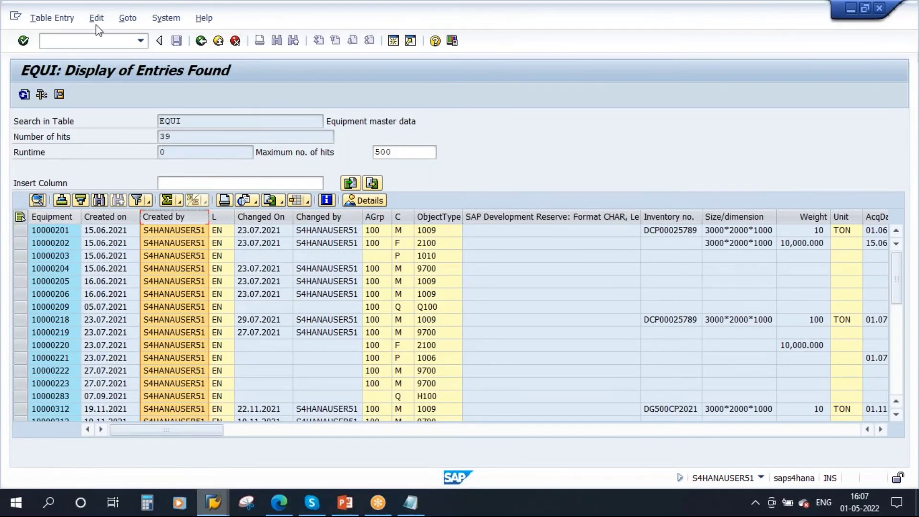
{"action": "left_click", "coordinate": [201, 40]}
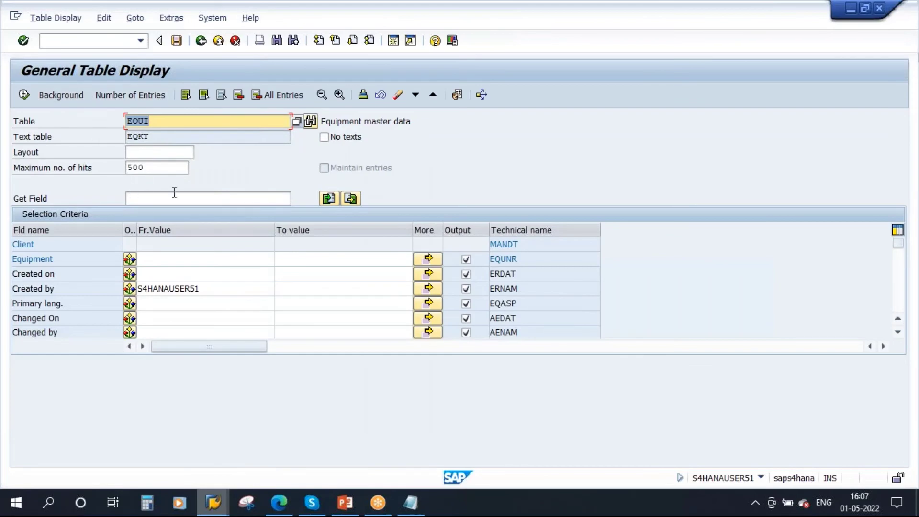
{"action": "left_click", "coordinate": [346, 504]}
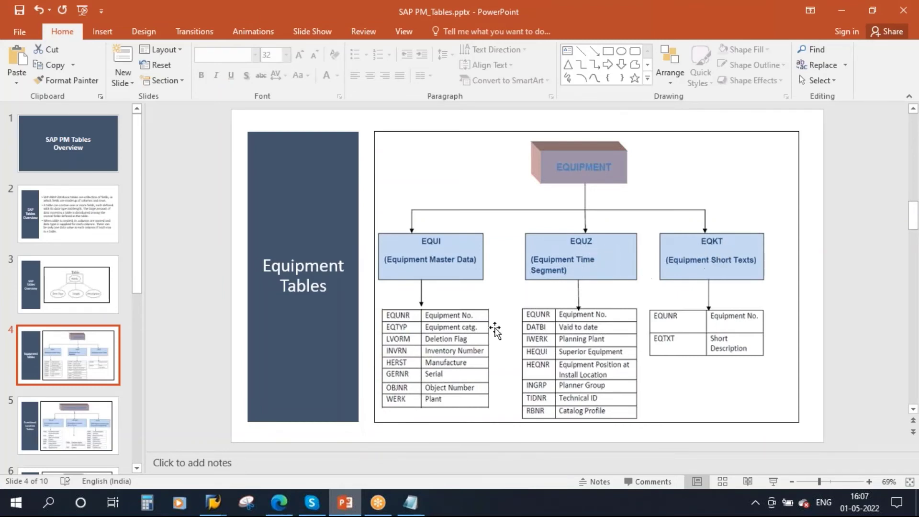
{"action": "key", "text": "alt+Tab"}
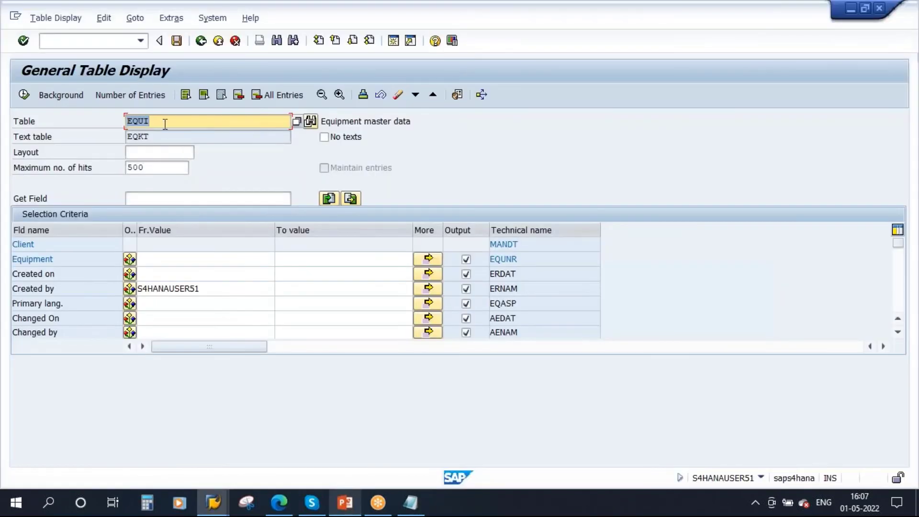
- Change the table from EQUI to EQUZ, review its selection fields, then bring back the Equipment Tables slide
{"action": "left_click", "coordinate": [163, 123]}
{"action": "key", "text": "BackSpace"}
{"action": "type", "text": "Z"}
{"action": "key", "text": "Return"}
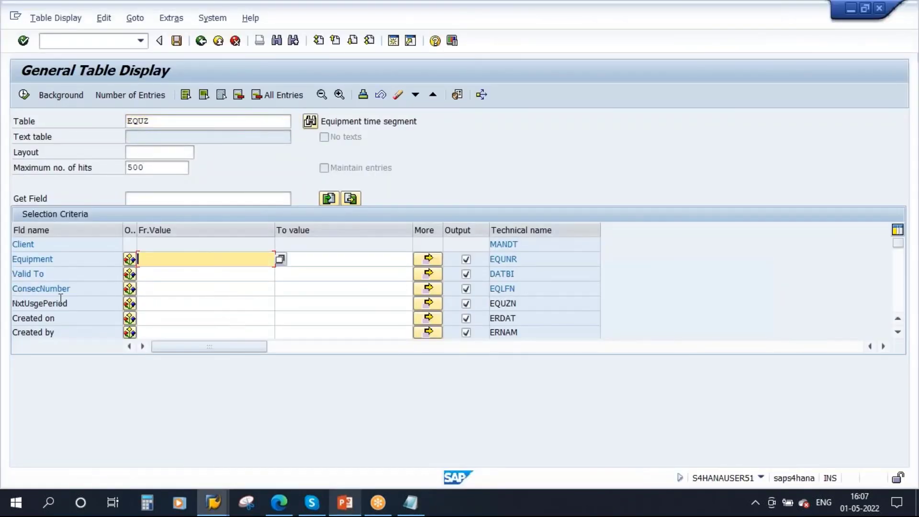
{"action": "scroll", "coordinate": [61, 300], "scroll_direction": "down", "scroll_amount": 4}
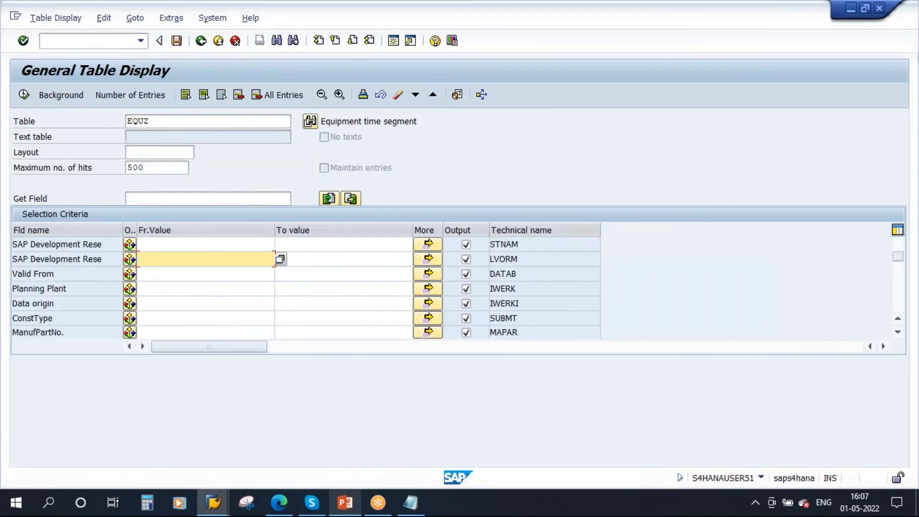
{"action": "scroll", "coordinate": [306, 287], "scroll_direction": "down", "scroll_amount": 3}
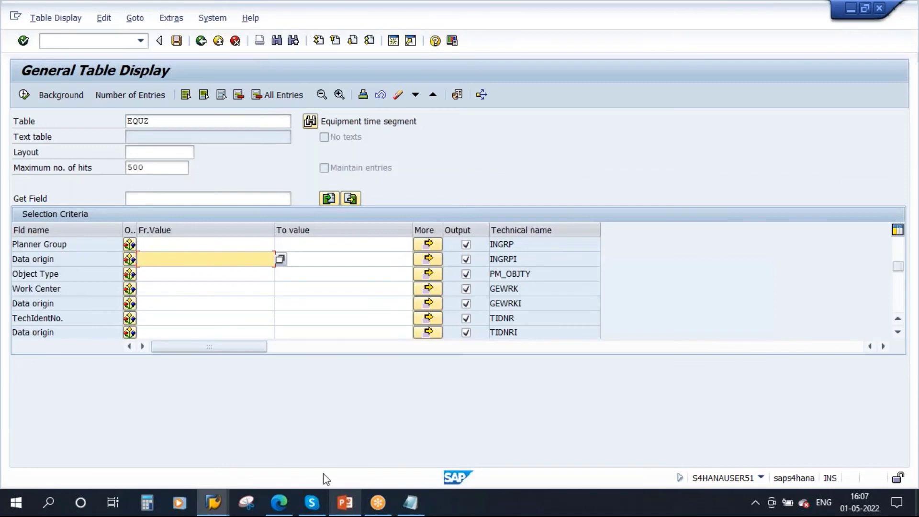
{"action": "left_click", "coordinate": [345, 503]}
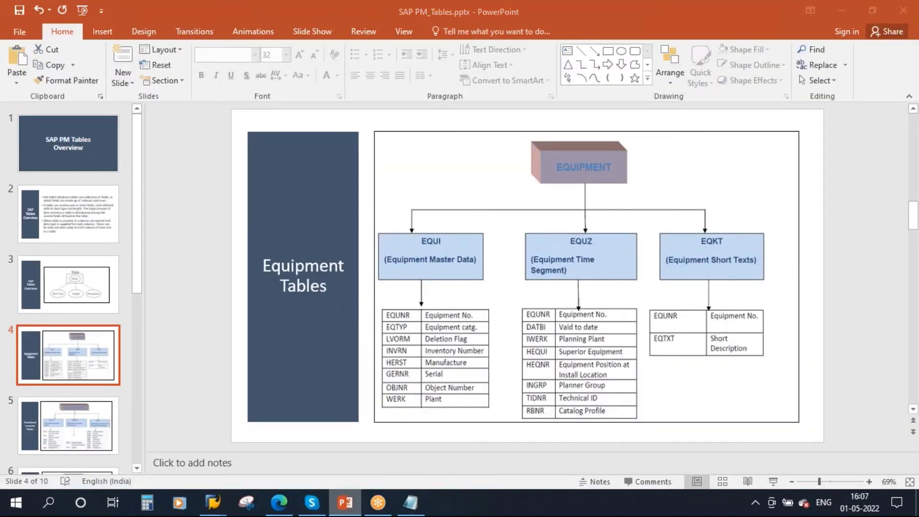
- Back in SAP, change the table name from EQUZ to EQKT and load its short-text fields
{"action": "key", "text": "alt+Tab"}
{"action": "left_click", "coordinate": [154, 121]}
{"action": "key", "text": "BackSpace"}
{"action": "key", "text": "BackSpace"}
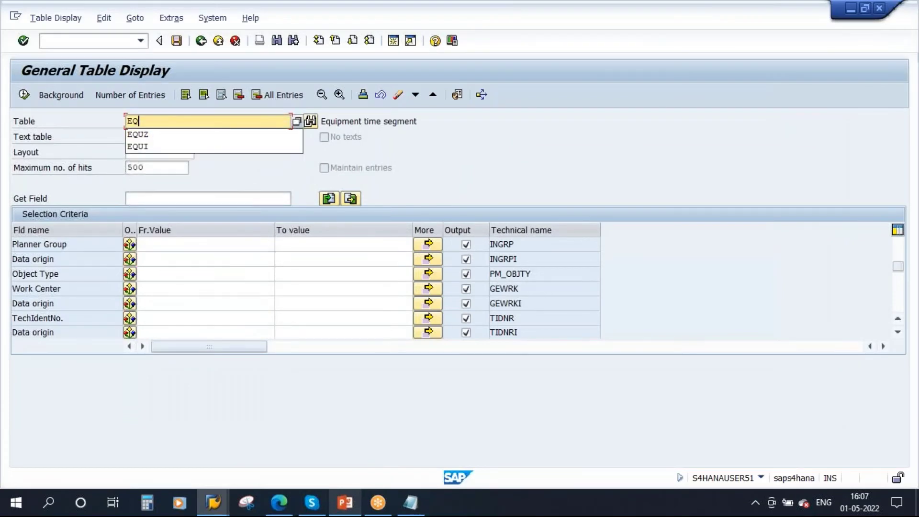
{"action": "type", "text": "KT"}
{"action": "key", "text": "Return"}
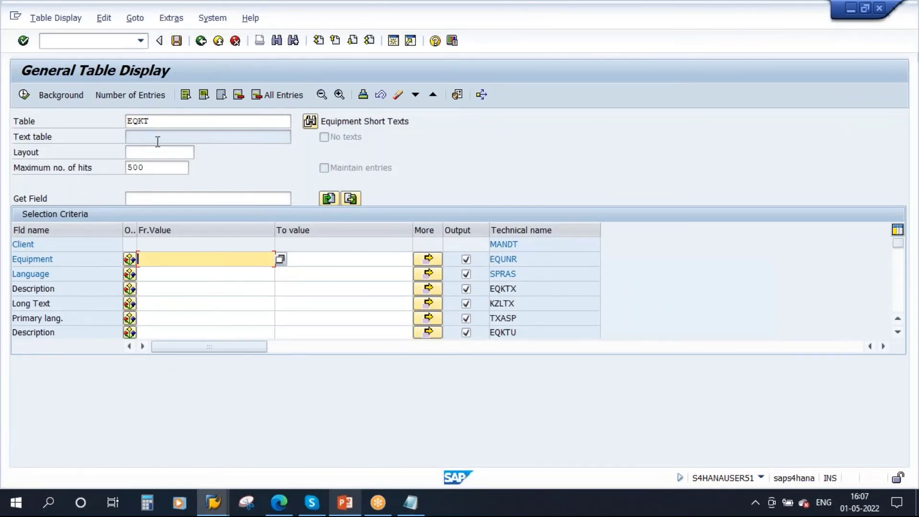
- Change the table name from EQKT back to EQUI and load its fields
{"action": "left_click", "coordinate": [157, 122]}
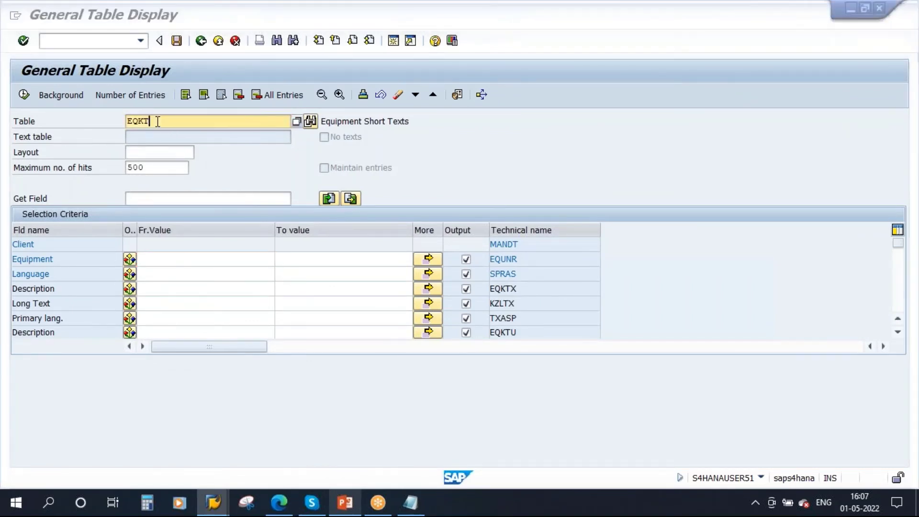
{"action": "left_click", "coordinate": [186, 125]}
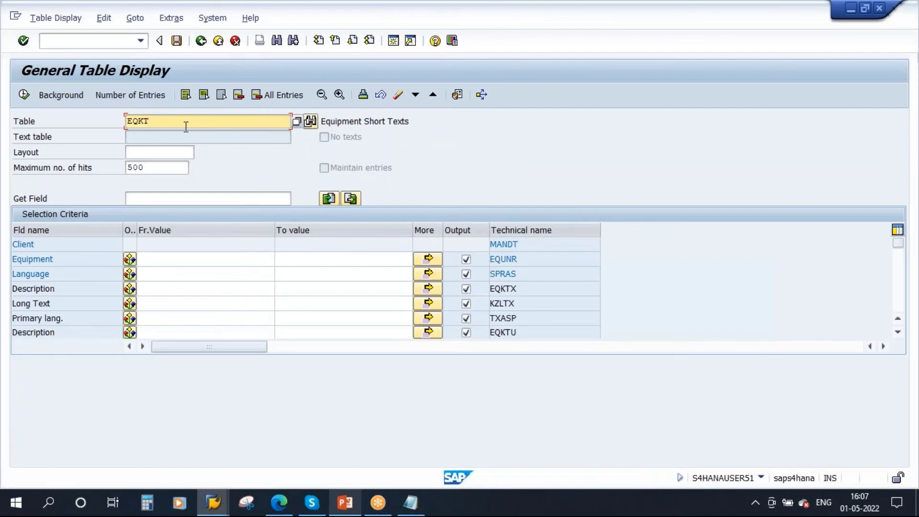
{"action": "key", "text": "BackSpace"}
{"action": "key", "text": "BackSpace"}
{"action": "type", "text": "UI"}
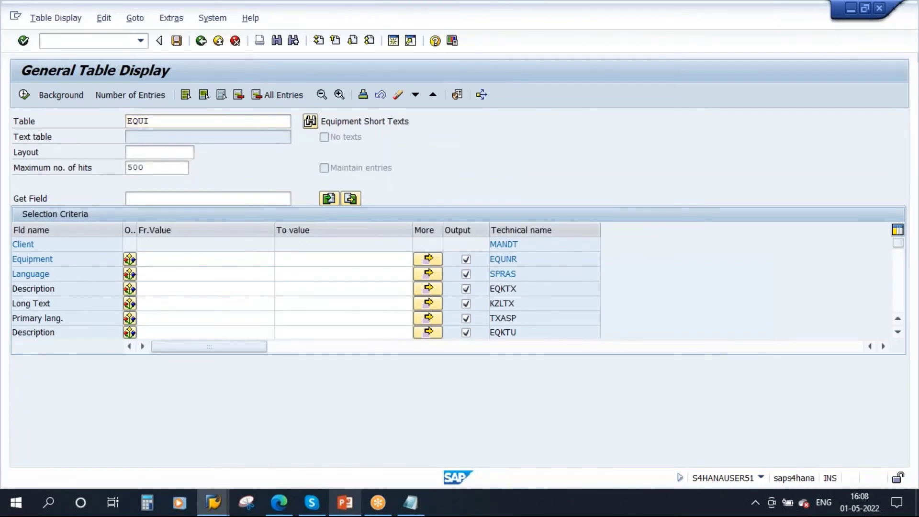
{"action": "key", "text": "Return"}
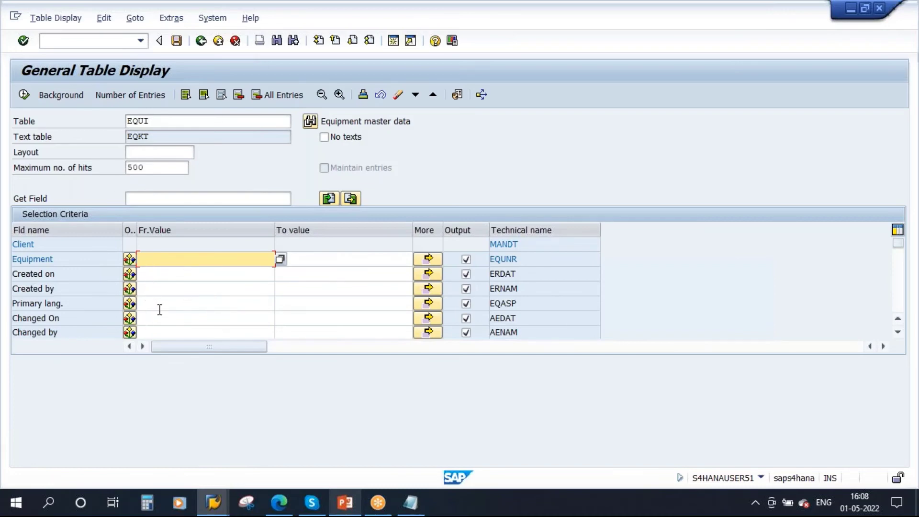
- Filter EQUI on Created by with the current user's ID from history, and execute to list 39 entries
{"action": "left_click", "coordinate": [148, 288]}
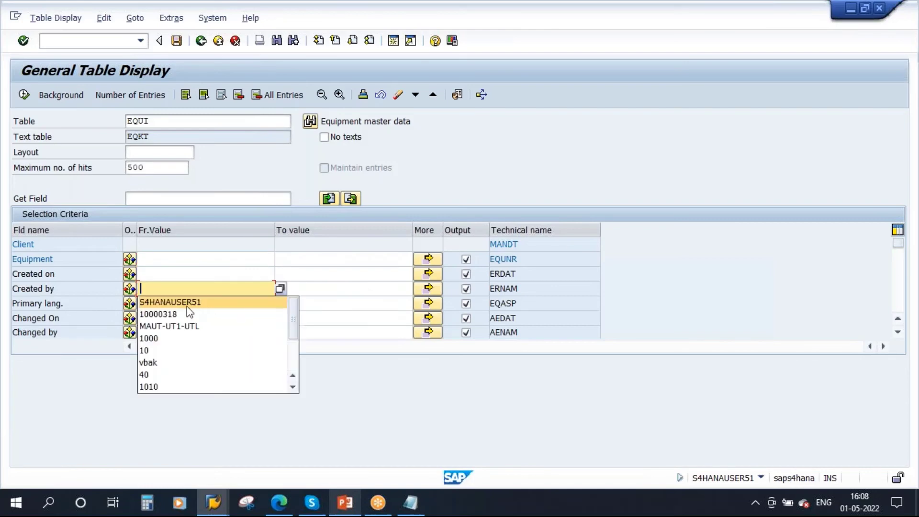
{"action": "left_click", "coordinate": [227, 305]}
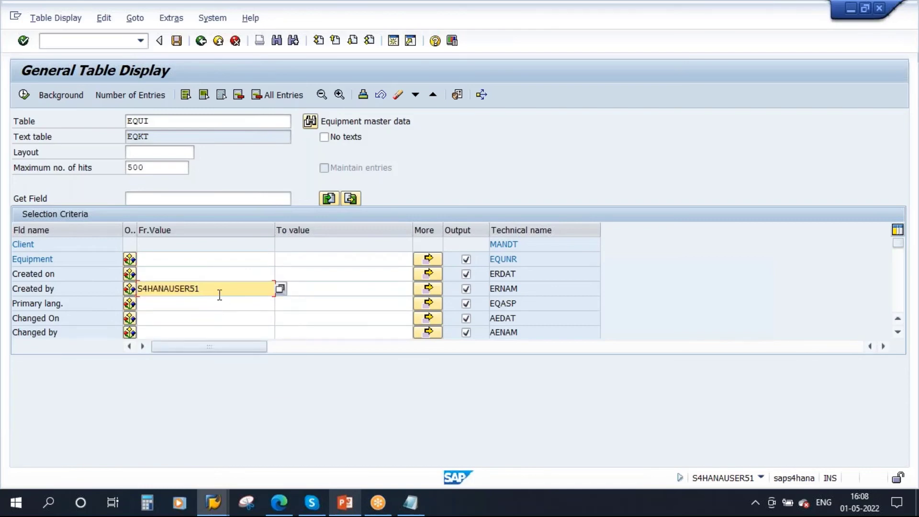
{"action": "left_click_drag", "start_coordinate": [207, 290], "coordinate": [92, 291]}
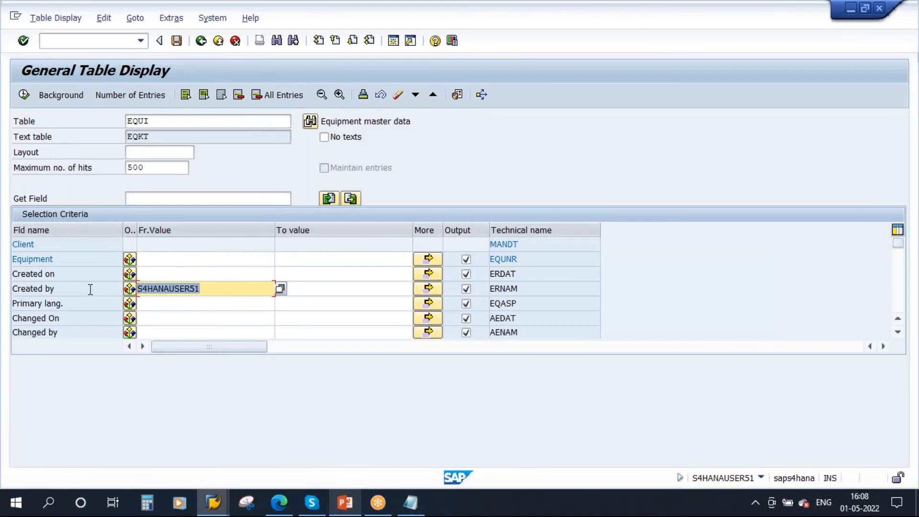
{"action": "left_click", "coordinate": [24, 96]}
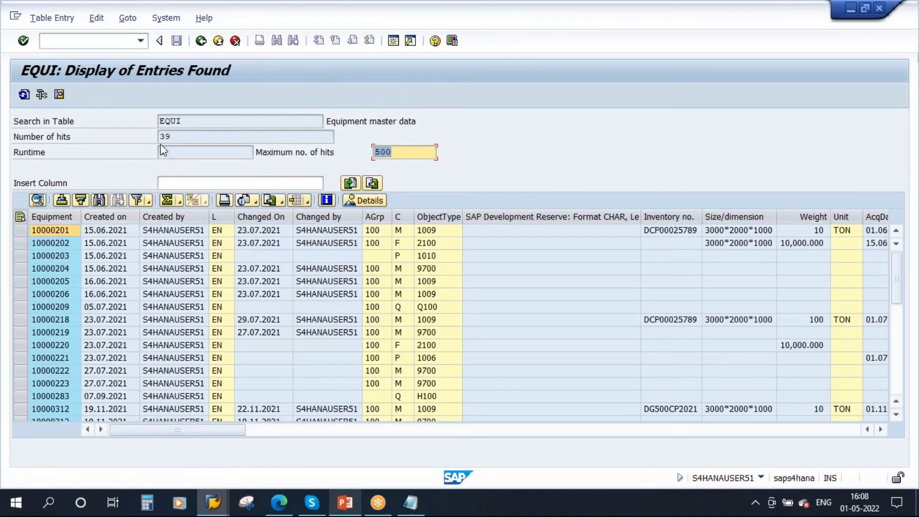
- Return to the selection screen and check the Number of Entries count, which confirms 39 matches
{"action": "double_click", "coordinate": [176, 139]}
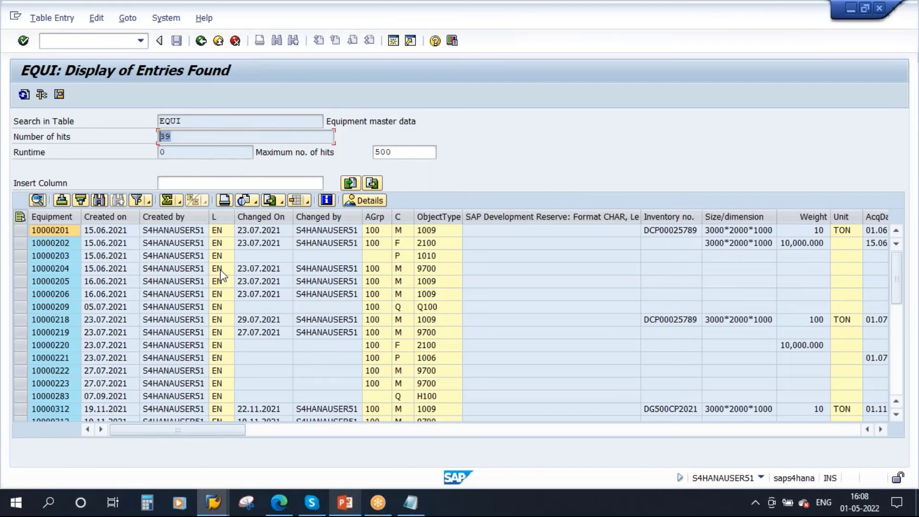
{"action": "left_click", "coordinate": [201, 40]}
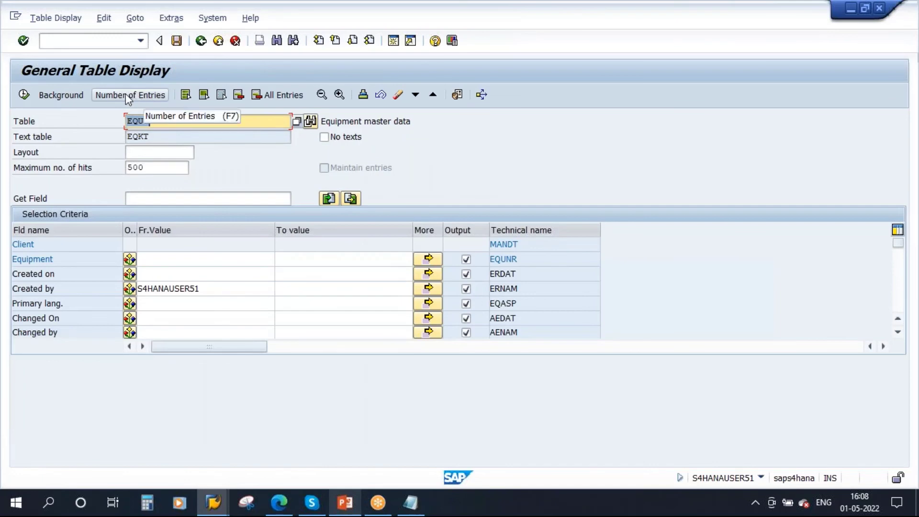
{"action": "left_click", "coordinate": [125, 93]}
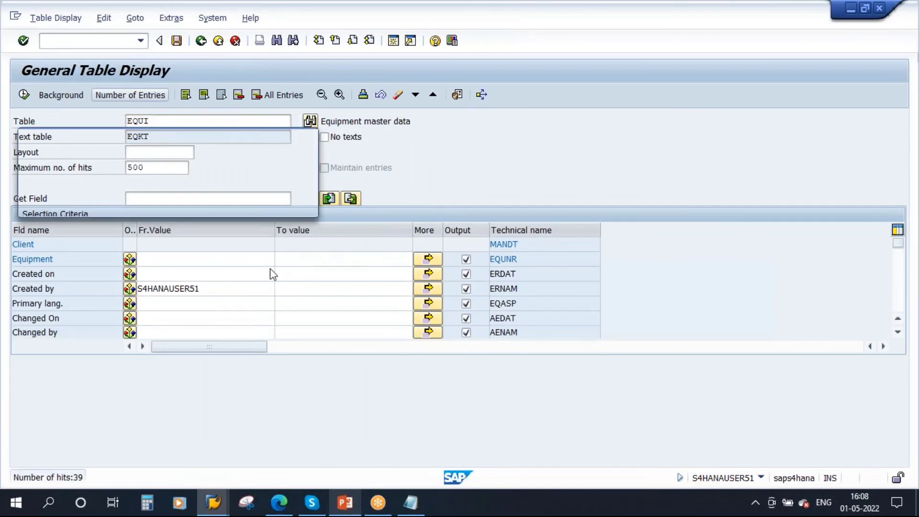
{"action": "left_click_drag", "start_coordinate": [147, 161], "coordinate": [89, 160]}
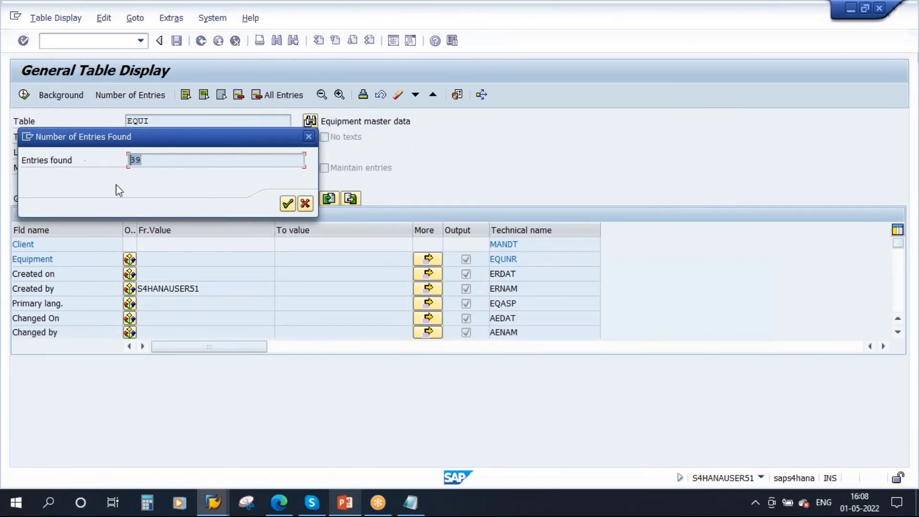
{"action": "left_click", "coordinate": [306, 204]}
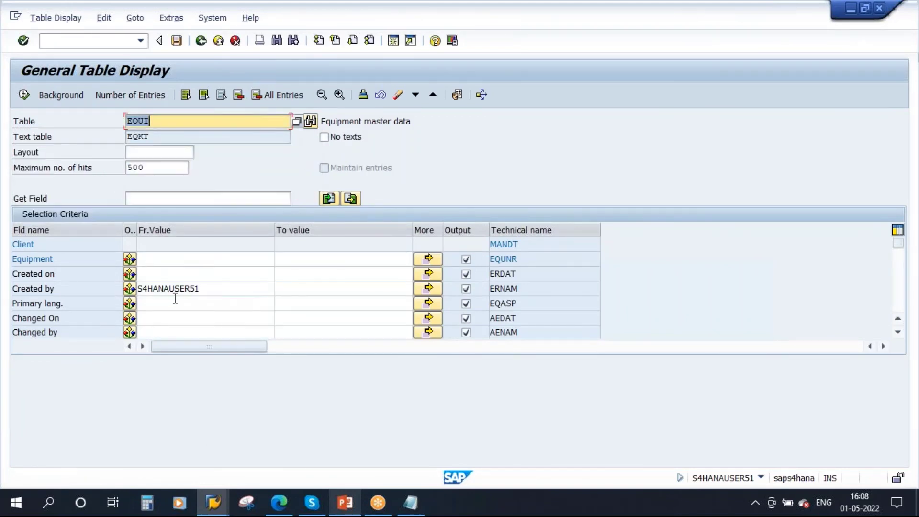
- Rerun the creator-filtered EQUI selection to list the 39 entries starting with equipment 10000201
{"action": "double_click", "coordinate": [211, 290]}
{"action": "left_click", "coordinate": [222, 289]}
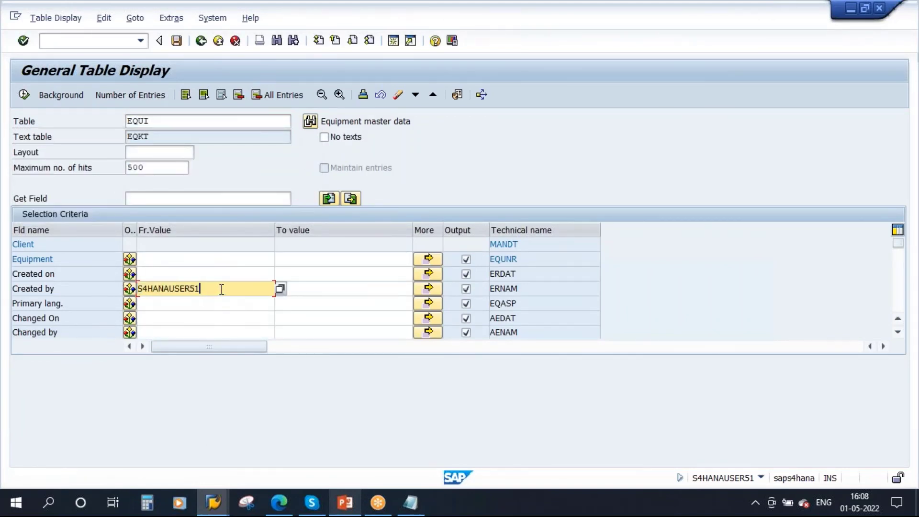
{"action": "double_click", "coordinate": [221, 289]}
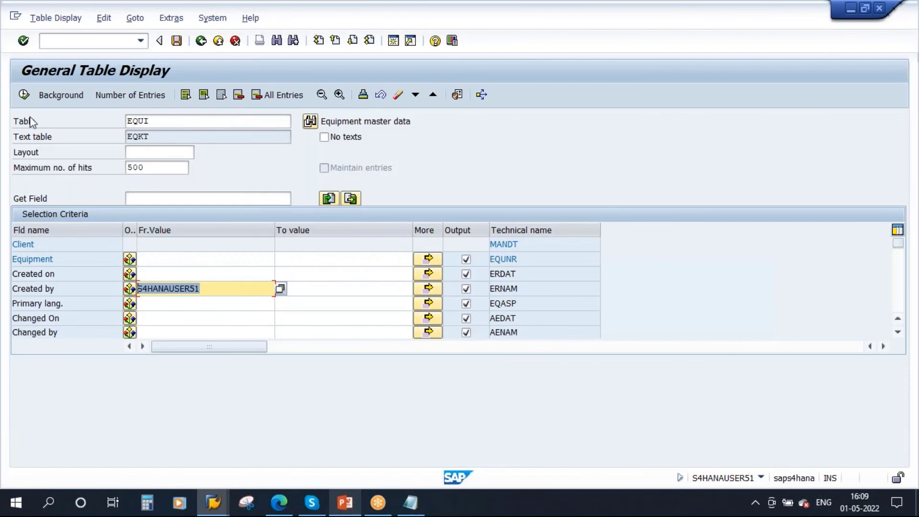
{"action": "left_click", "coordinate": [25, 95]}
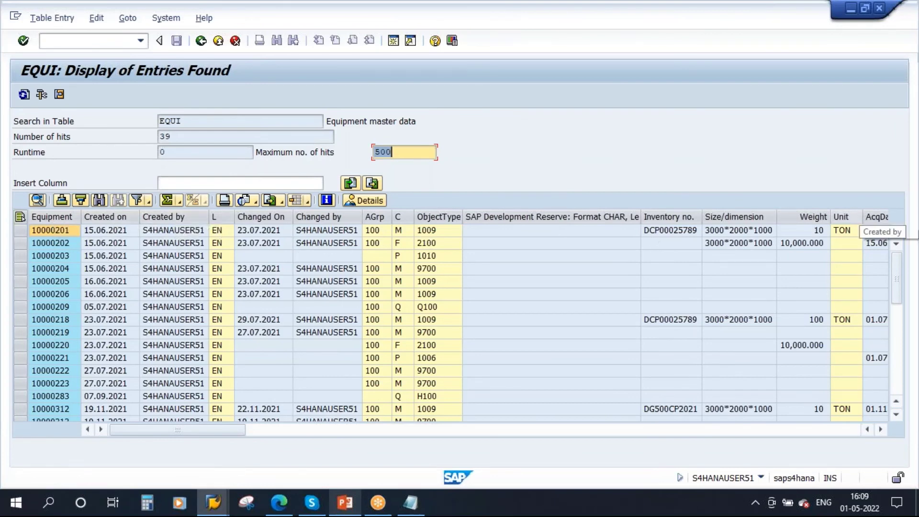
{"action": "left_click", "coordinate": [314, 428]}
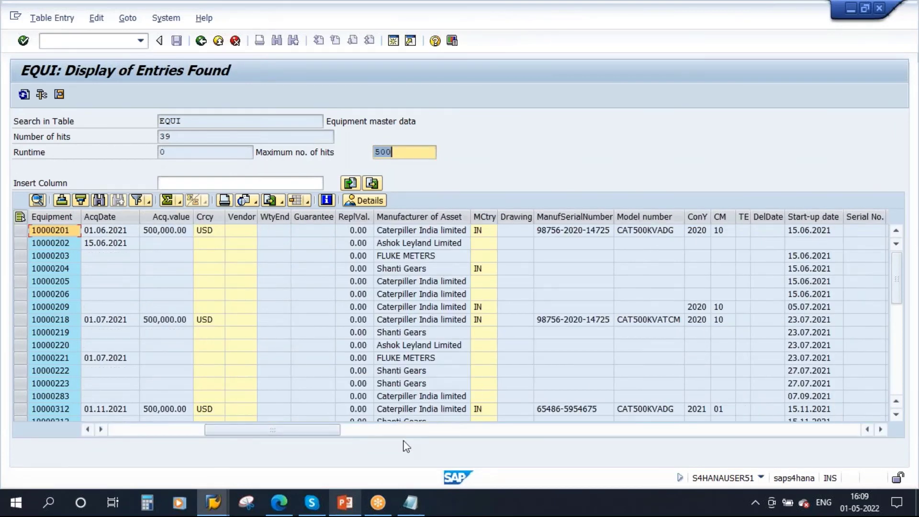
{"action": "left_click", "coordinate": [379, 431]}
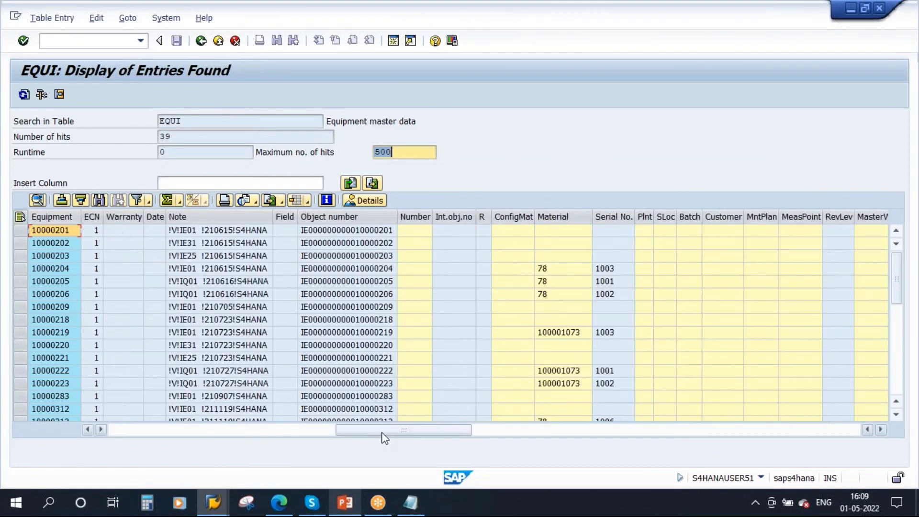
{"action": "left_click", "coordinate": [506, 433]}
{"action": "left_click_drag", "start_coordinate": [507, 436], "coordinate": [144, 434]}
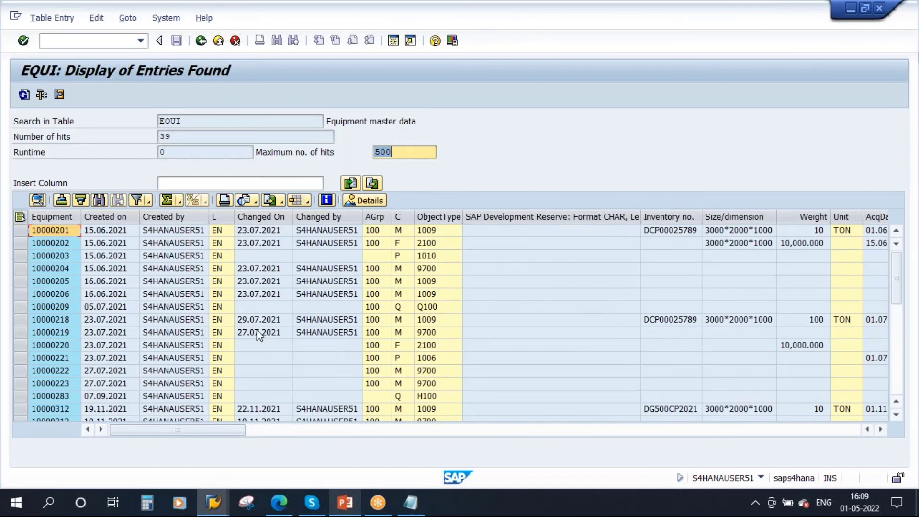
{"action": "left_click", "coordinate": [50, 216]}
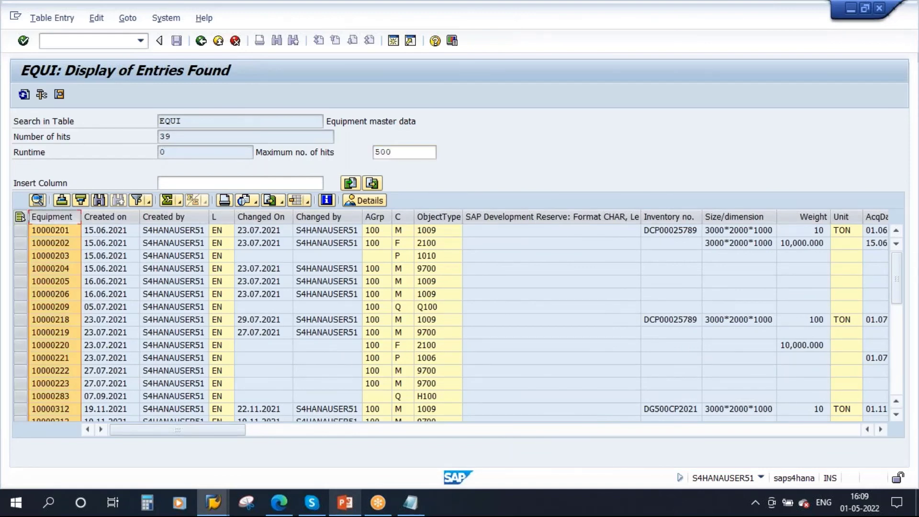
{"action": "left_click", "coordinate": [174, 218]}
{"action": "left_click", "coordinate": [400, 217]}
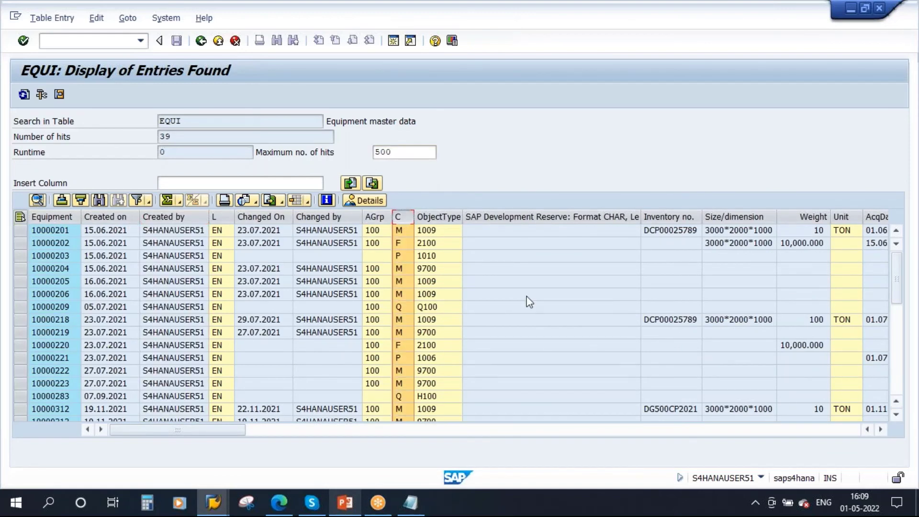
{"action": "left_click", "coordinate": [285, 433]}
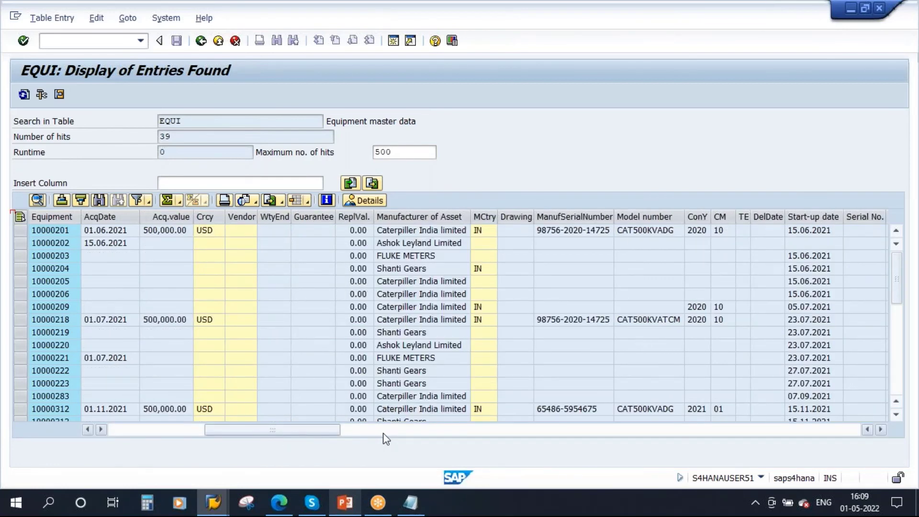
{"action": "left_click", "coordinate": [383, 433]}
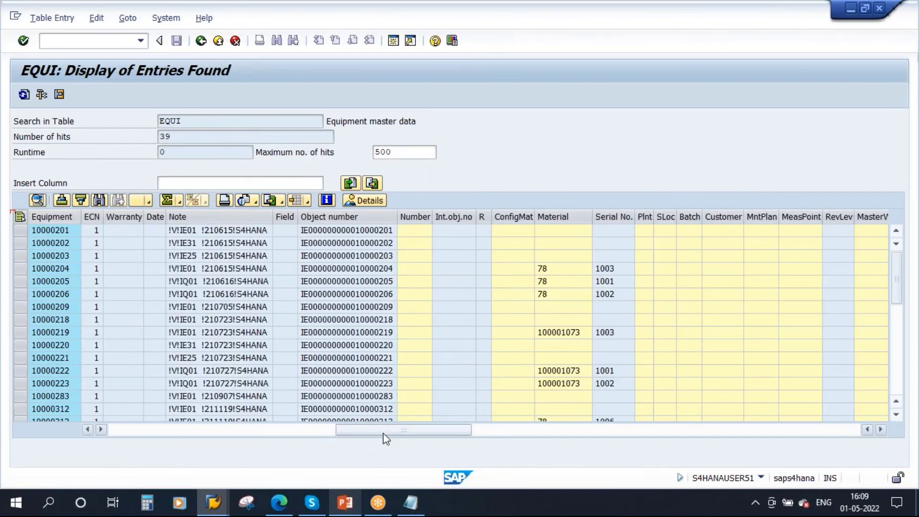
{"action": "left_click", "coordinate": [497, 433]}
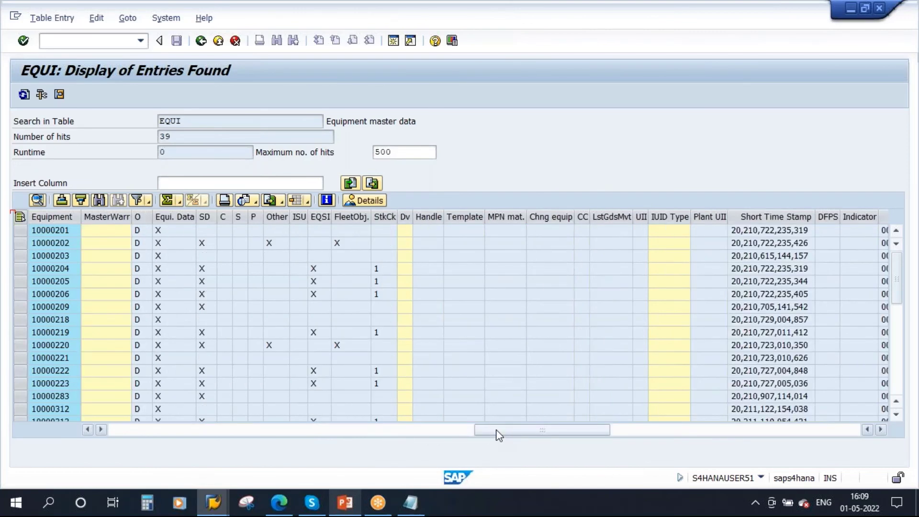
{"action": "left_click", "coordinate": [644, 433]}
{"action": "left_click", "coordinate": [812, 435]}
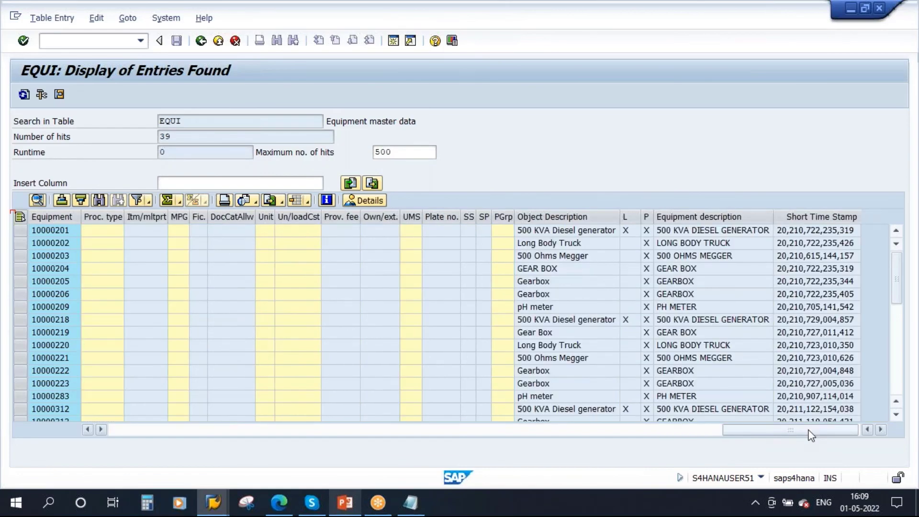
{"action": "left_click_drag", "start_coordinate": [811, 435], "coordinate": [732, 431]}
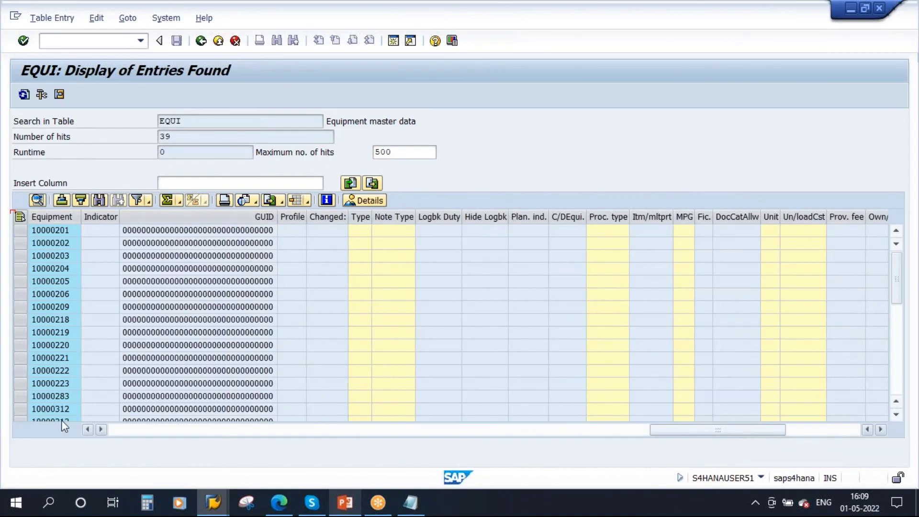
{"action": "left_click", "coordinate": [87, 429]}
{"action": "left_click", "coordinate": [88, 429]}
{"action": "left_click", "coordinate": [87, 429]}
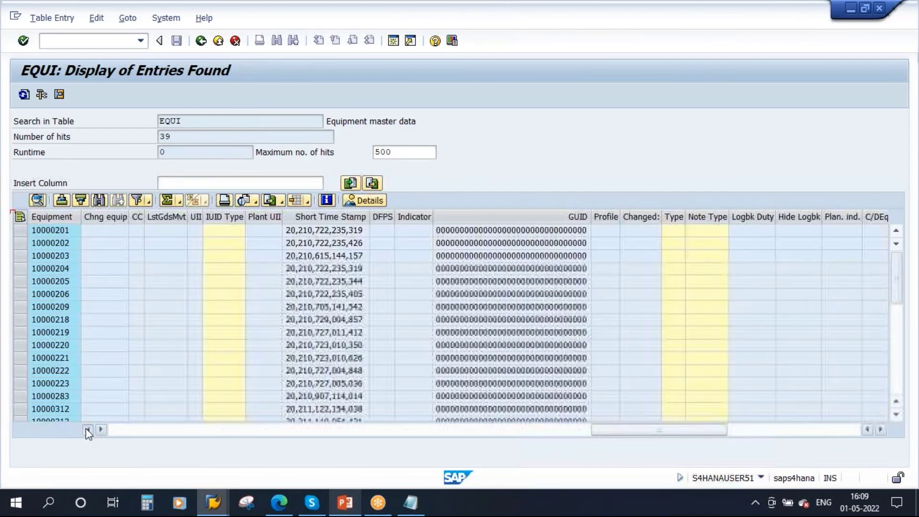
{"action": "left_click", "coordinate": [87, 429]}
{"action": "left_click", "coordinate": [88, 429]}
{"action": "left_click", "coordinate": [88, 430]}
{"action": "left_click", "coordinate": [88, 429]}
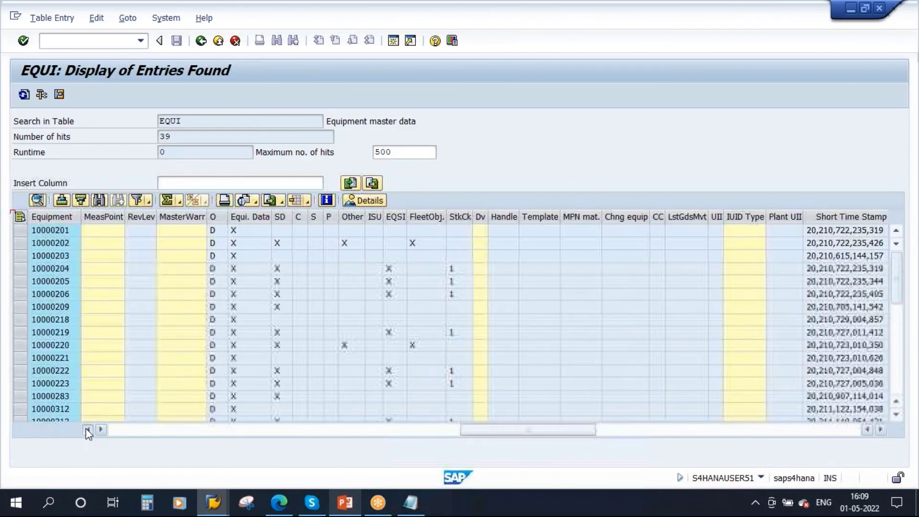
{"action": "left_click", "coordinate": [88, 430]}
{"action": "left_click", "coordinate": [87, 429]}
{"action": "left_click", "coordinate": [88, 429]}
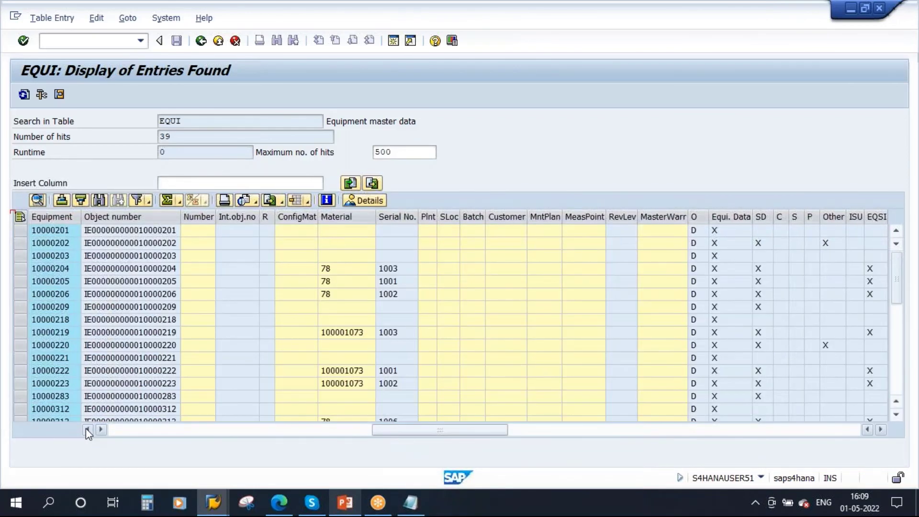
{"action": "left_click", "coordinate": [88, 430]}
{"action": "left_click", "coordinate": [88, 430]}
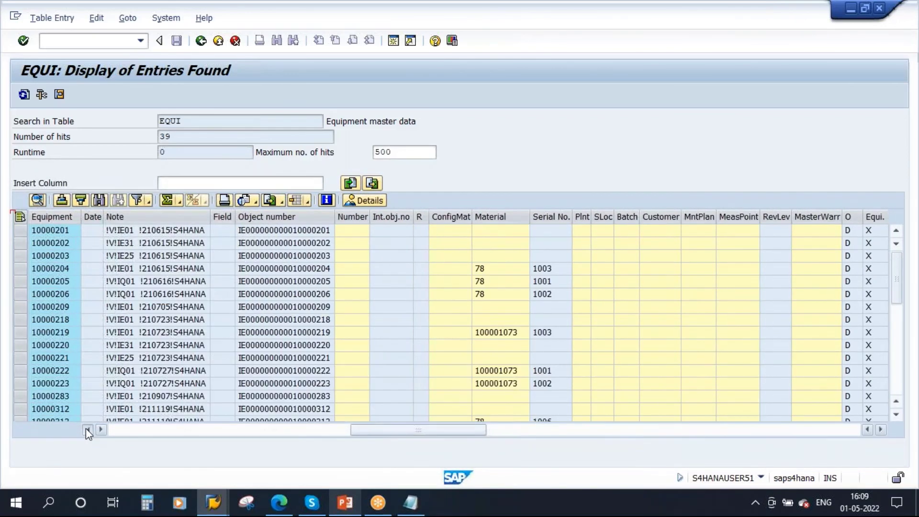
{"action": "left_click", "coordinate": [87, 430]}
{"action": "left_click", "coordinate": [88, 430]}
{"action": "left_click", "coordinate": [88, 429]}
{"action": "left_click", "coordinate": [88, 429]}
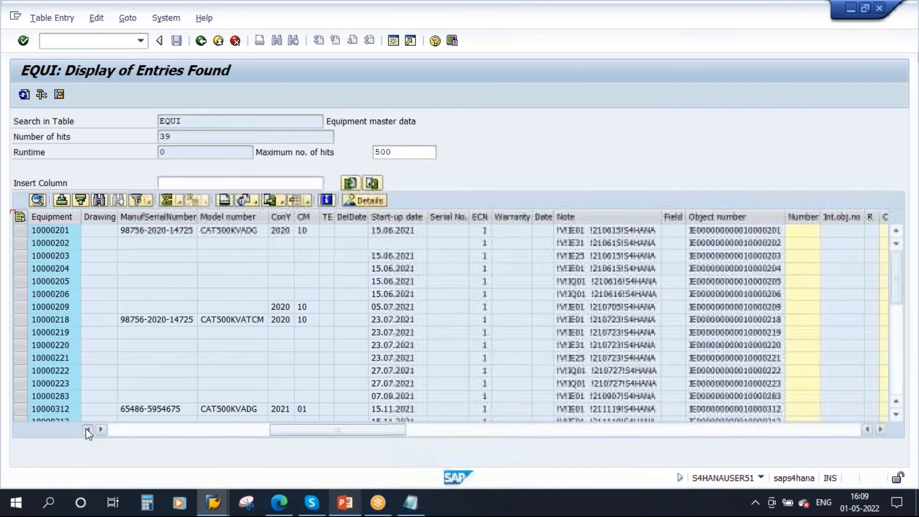
{"action": "left_click", "coordinate": [88, 429]}
{"action": "left_click", "coordinate": [87, 430]}
{"action": "left_click", "coordinate": [87, 430]}
{"action": "left_click", "coordinate": [88, 430]}
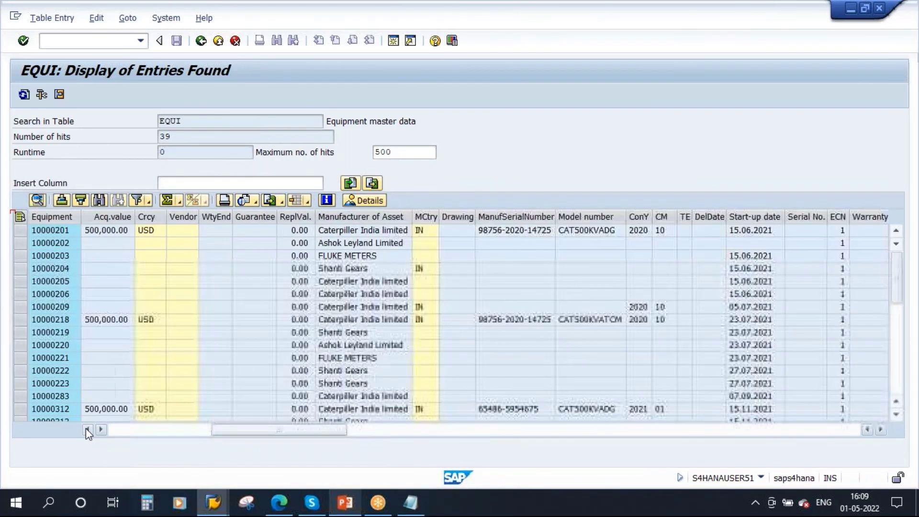
{"action": "left_click", "coordinate": [87, 429]}
{"action": "left_click", "coordinate": [88, 430]}
{"action": "left_click", "coordinate": [88, 429]}
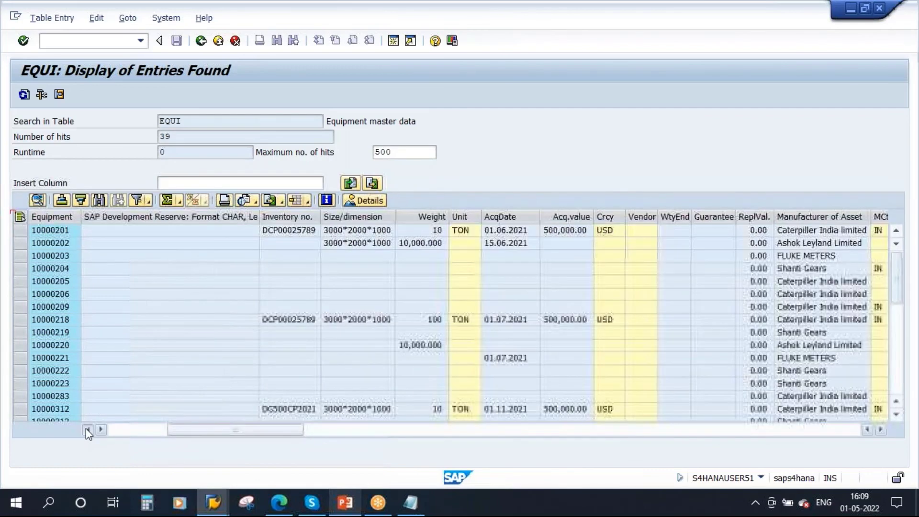
{"action": "left_click", "coordinate": [87, 429]}
{"action": "left_click", "coordinate": [87, 430]}
{"action": "left_click", "coordinate": [88, 429]}
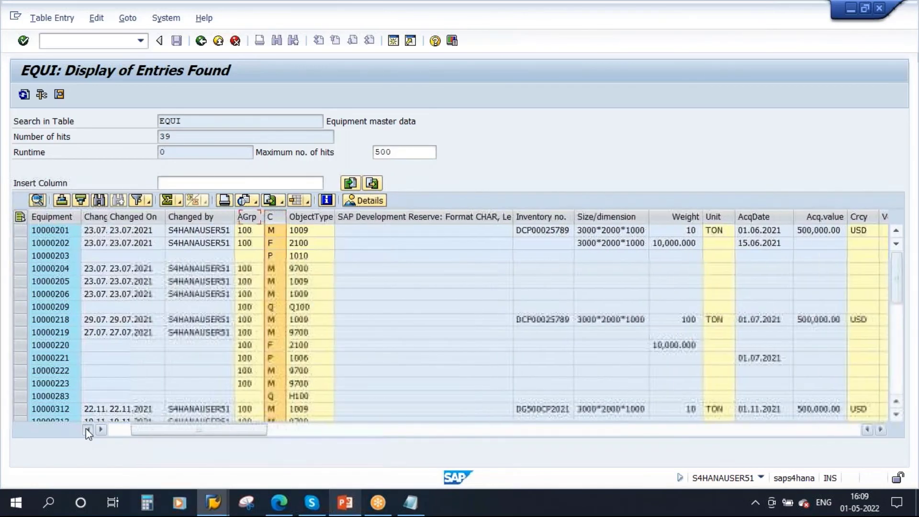
{"action": "left_click", "coordinate": [88, 430]}
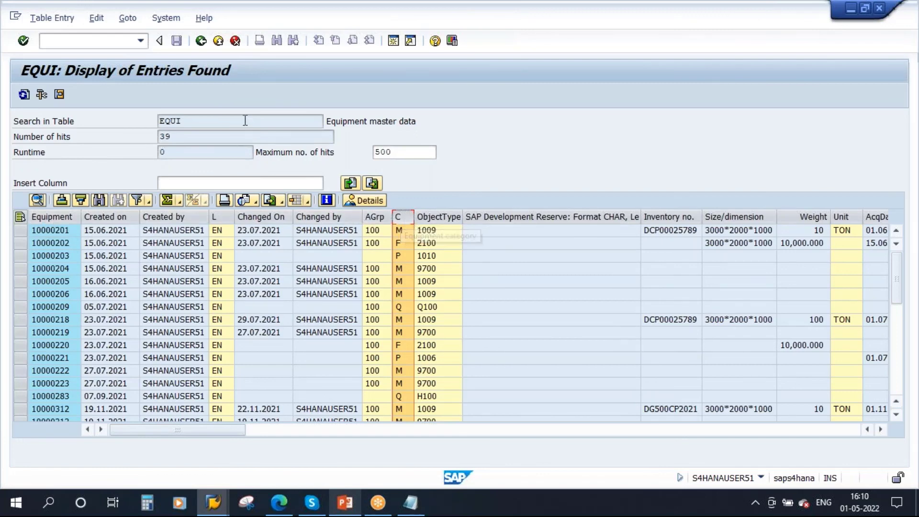
{"action": "key", "text": "F3"}
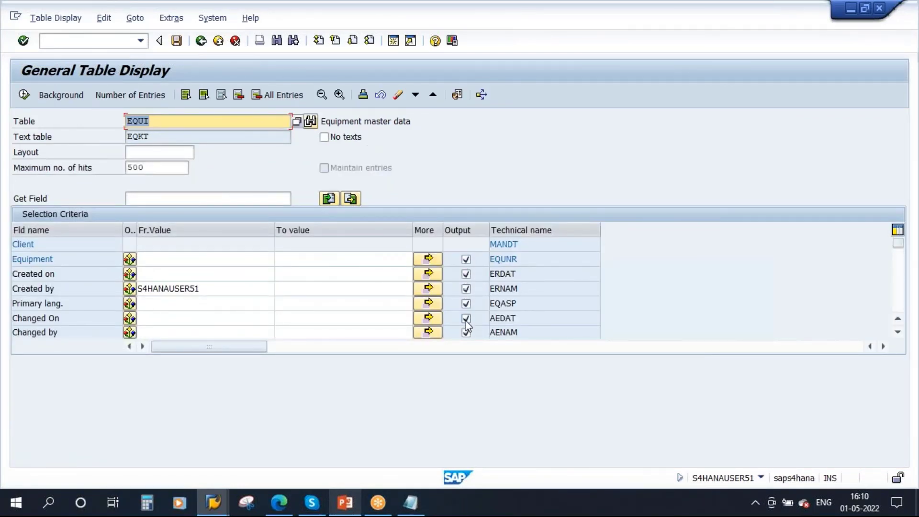
- Deselect all output fields, then tick only Equipment and Created by for output
{"action": "left_click", "coordinate": [221, 95]}
{"action": "double_click", "coordinate": [34, 260]}
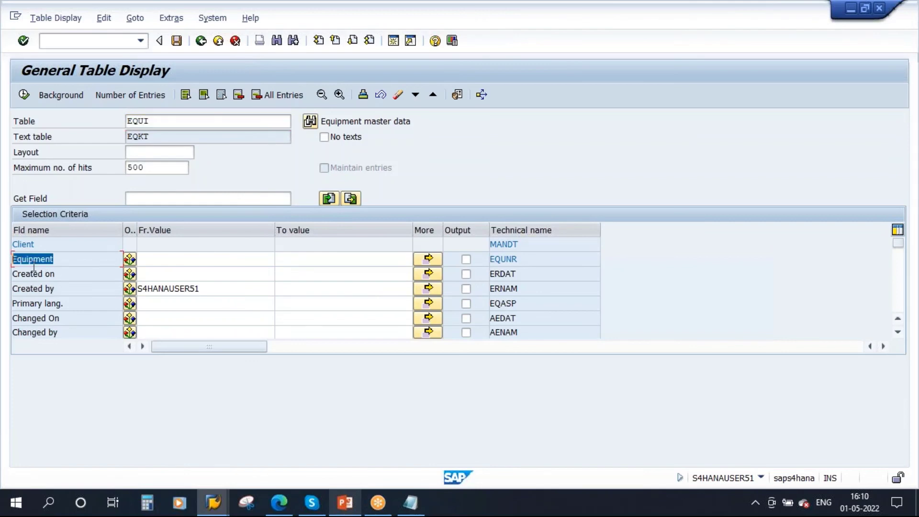
{"action": "left_click", "coordinate": [466, 259]}
{"action": "double_click", "coordinate": [62, 291]}
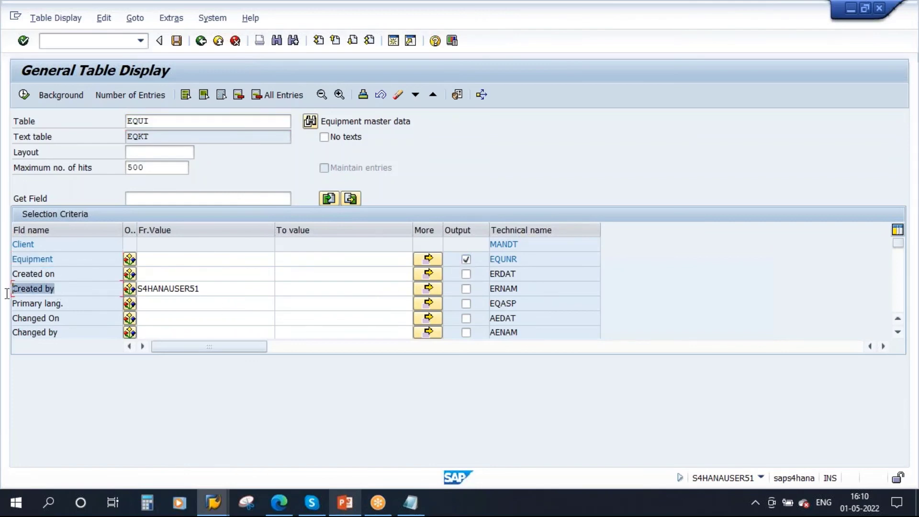
{"action": "left_click", "coordinate": [466, 288]}
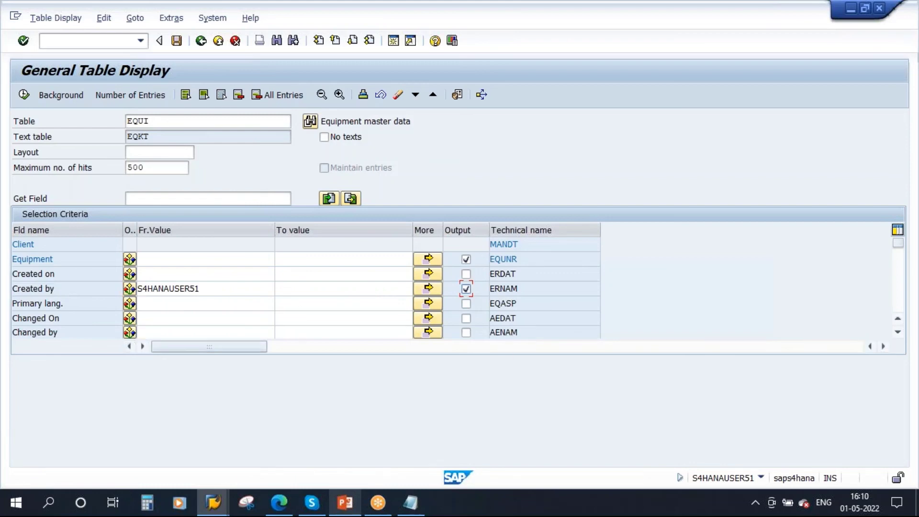
{"action": "scroll", "coordinate": [299, 313], "scroll_direction": "down", "scroll_amount": 1}
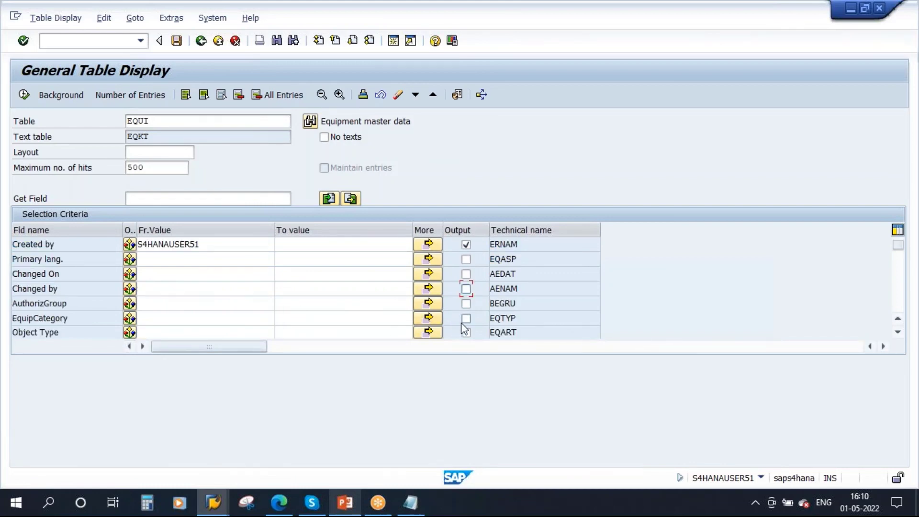